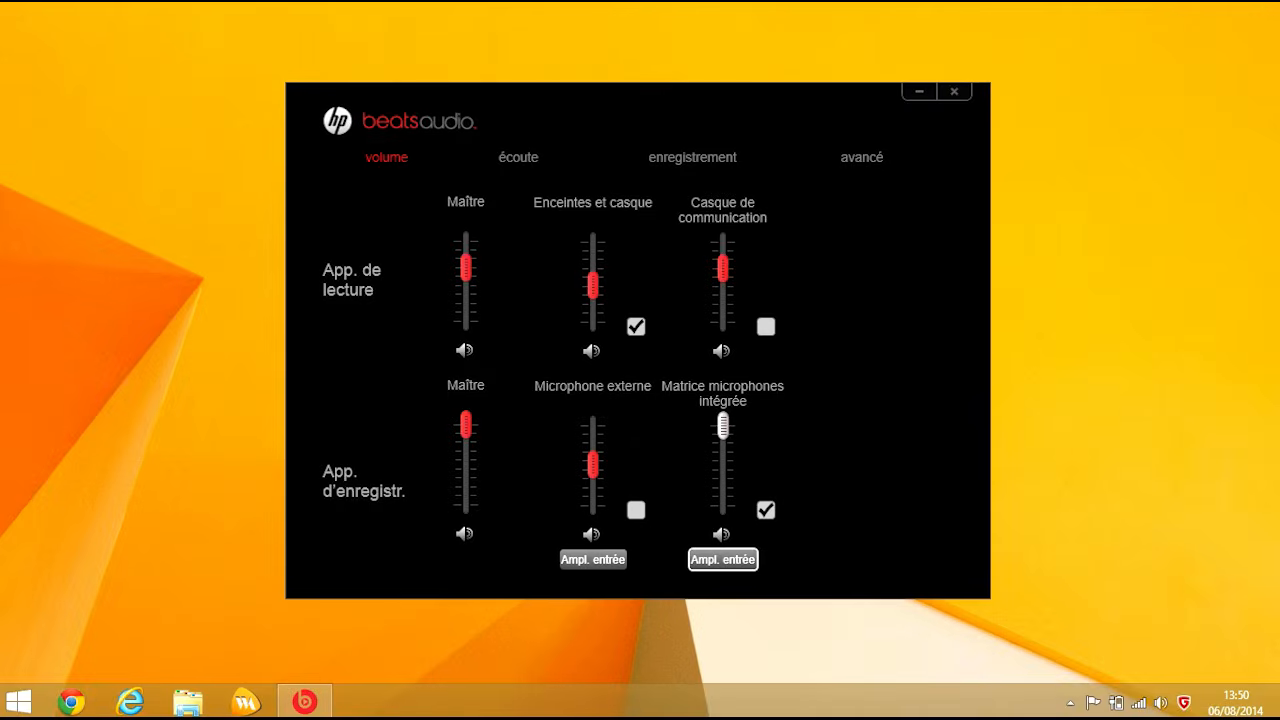
Step: Close the HP Beats Audio settings window with Alt+F4
key(alt+F4)
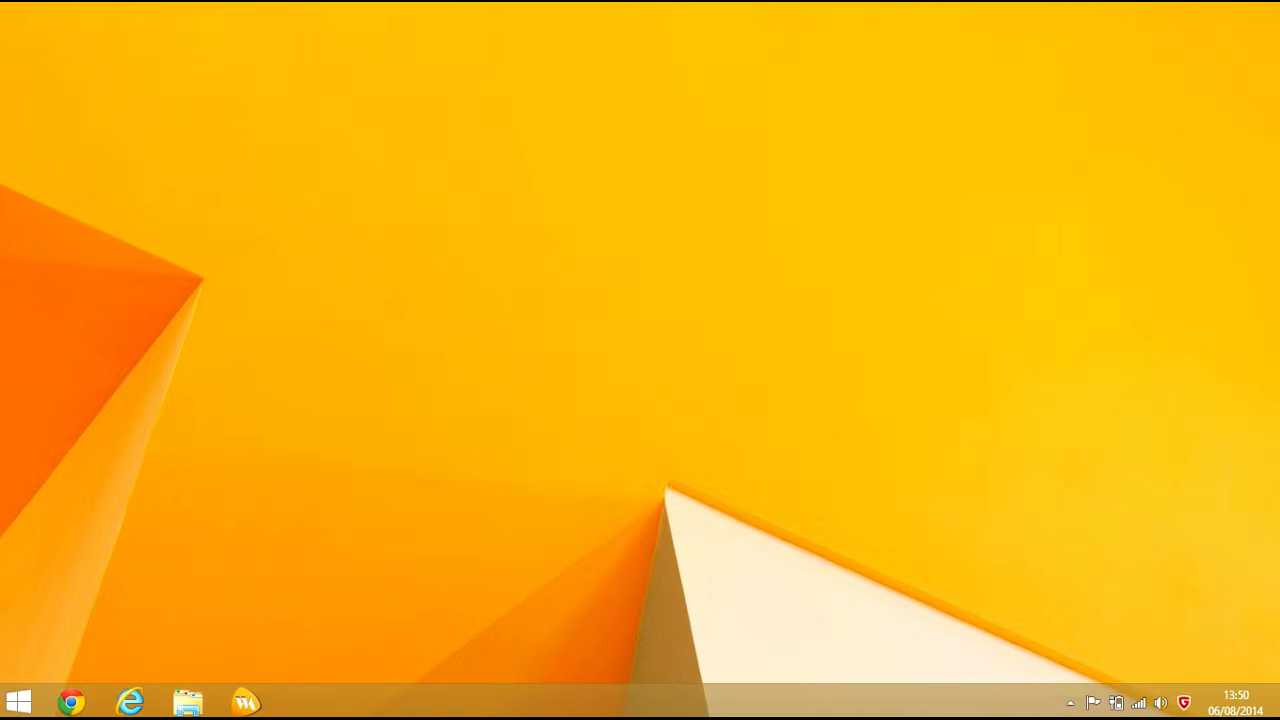
click(1070, 703)
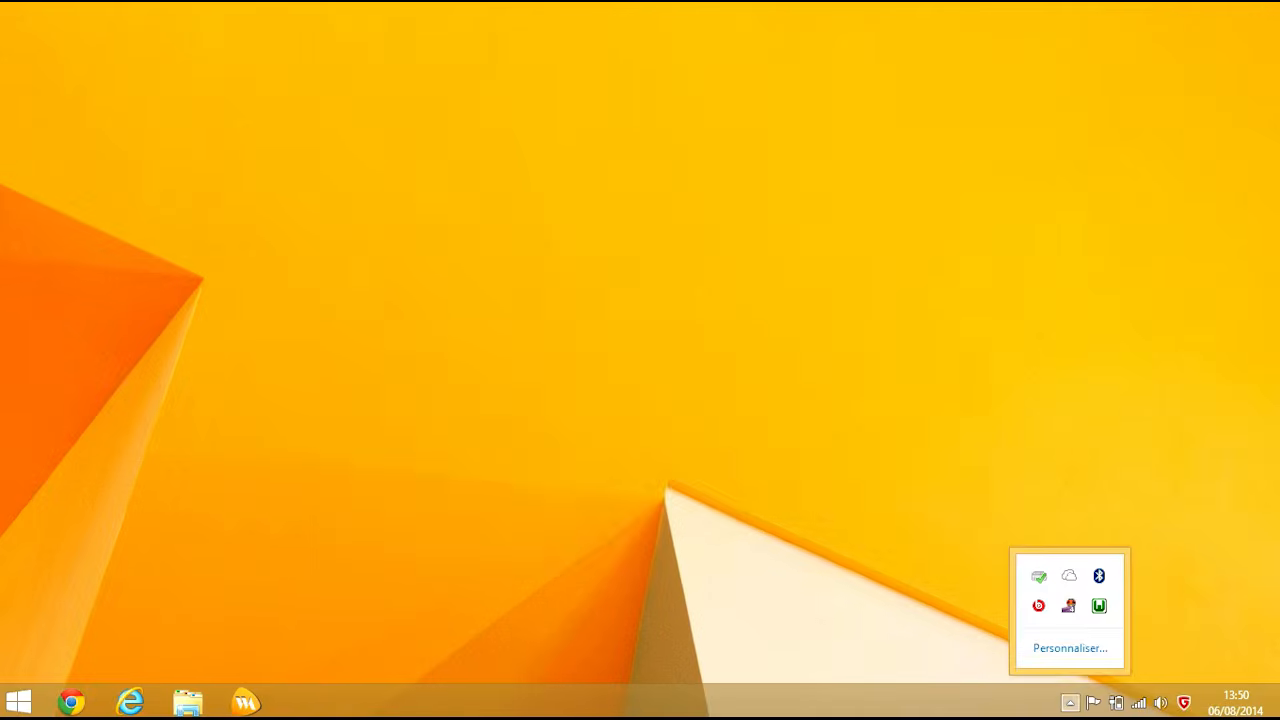
key(Escape)
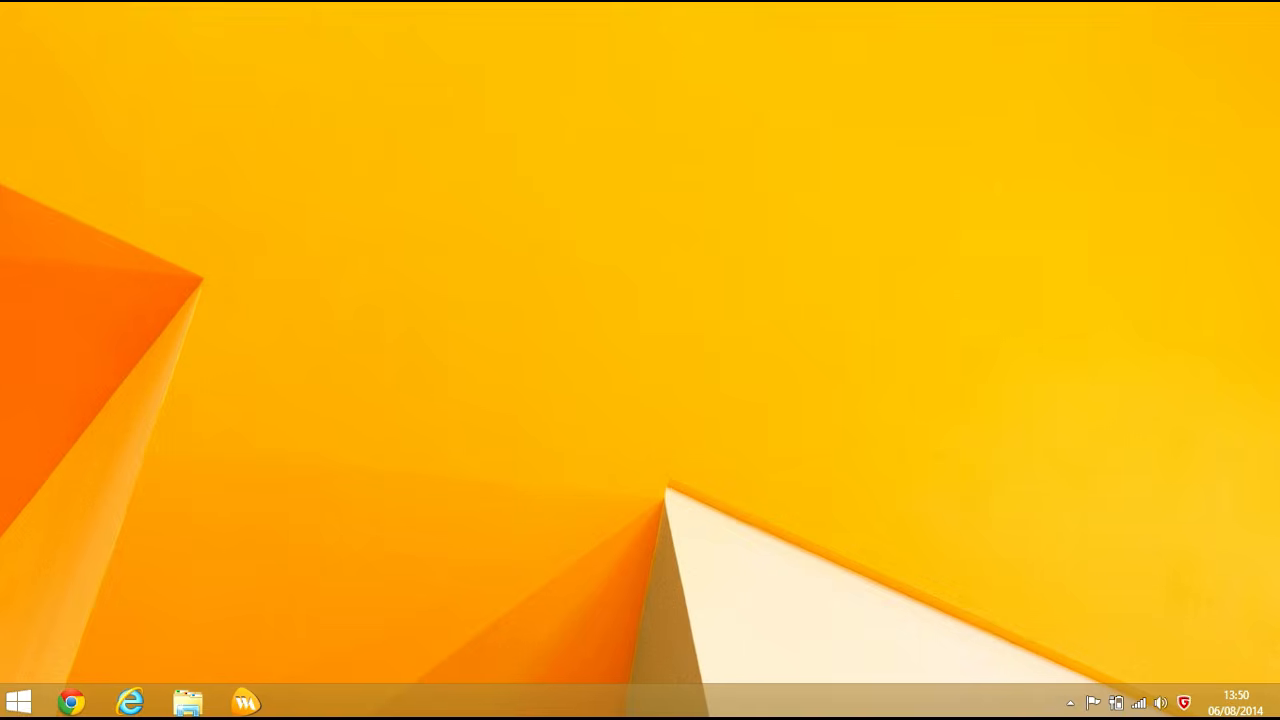
Step: Launch Chrome, load the localhost server home page and follow its phpMyAdmin link
click(71, 703)
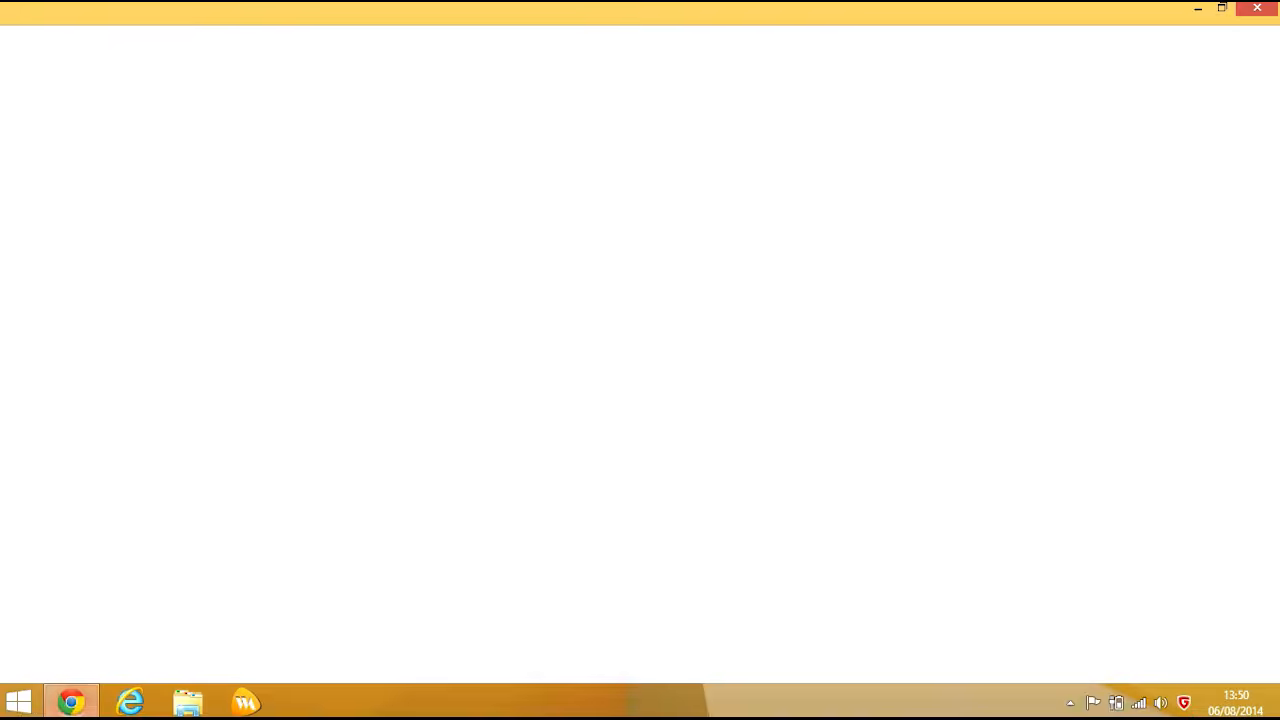
click(70, 74)
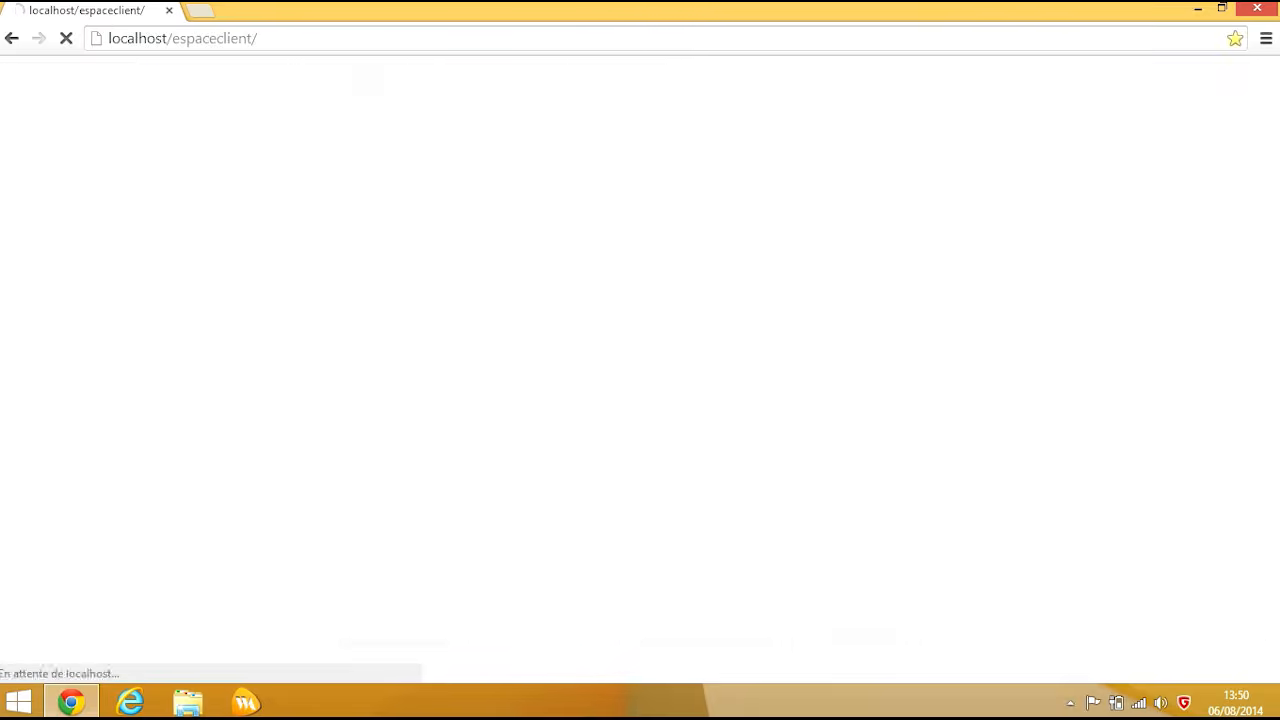
drag(258, 38, 180, 38)
key(BackSpace)
key(BackSpace)
key(Return)
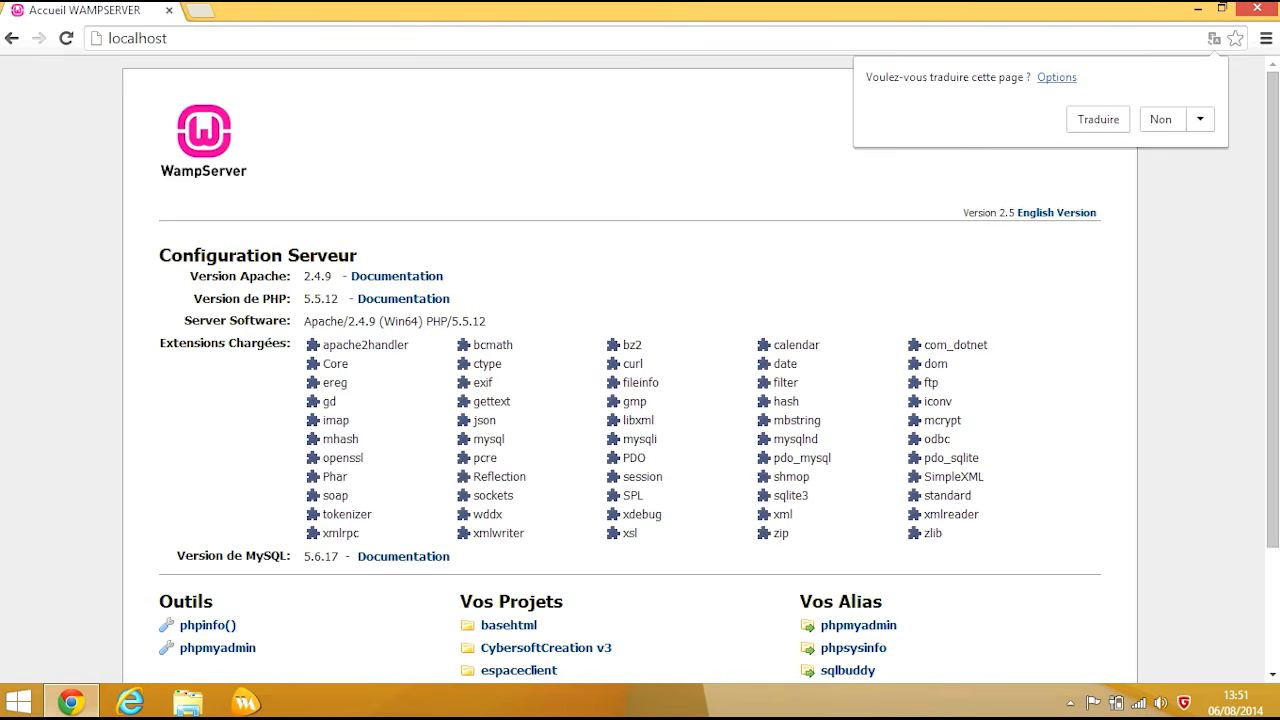
scroll(640, 370, down, 3)
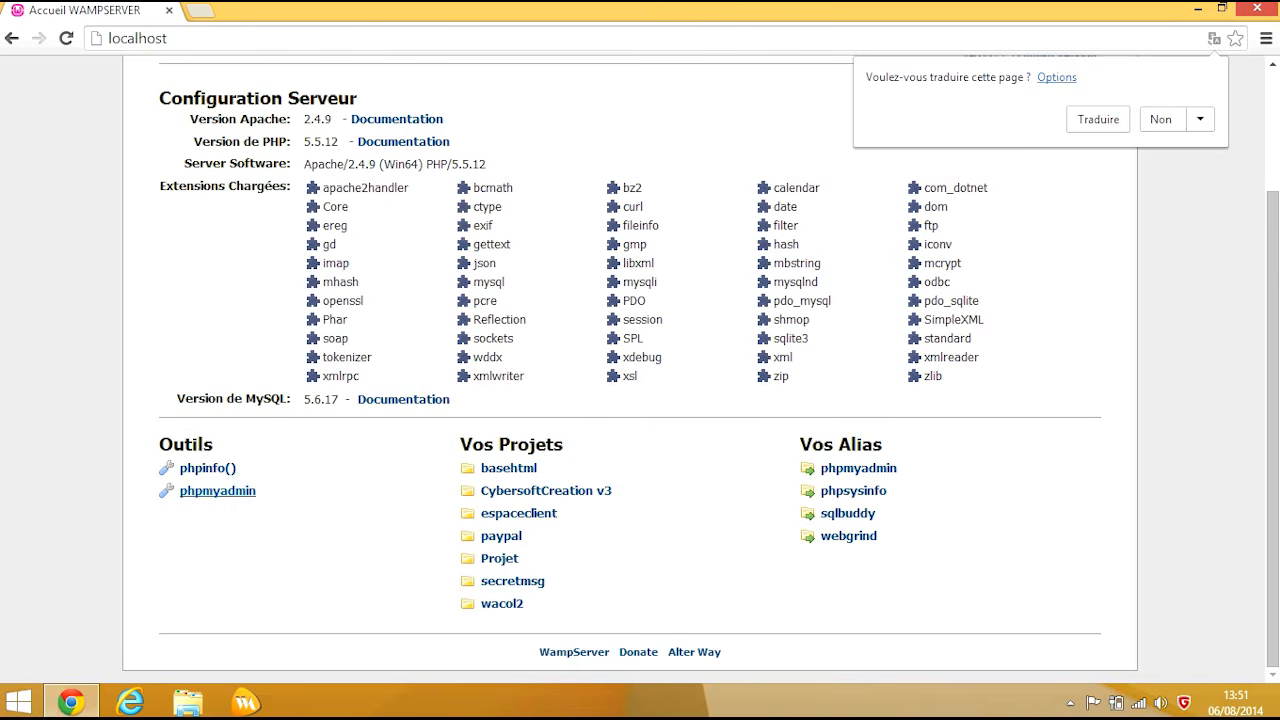
click(217, 491)
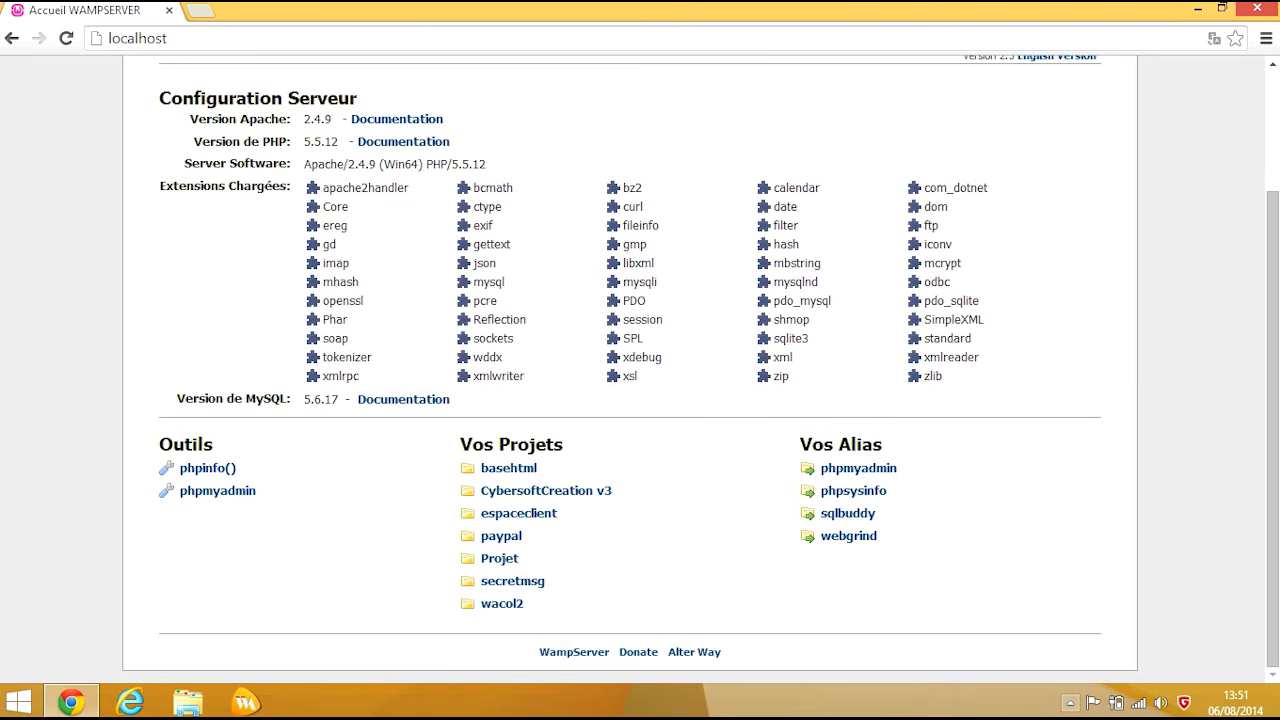
Step: Open phpMyAdmin in a new tab from the WampServer tray menu
click(1070, 703)
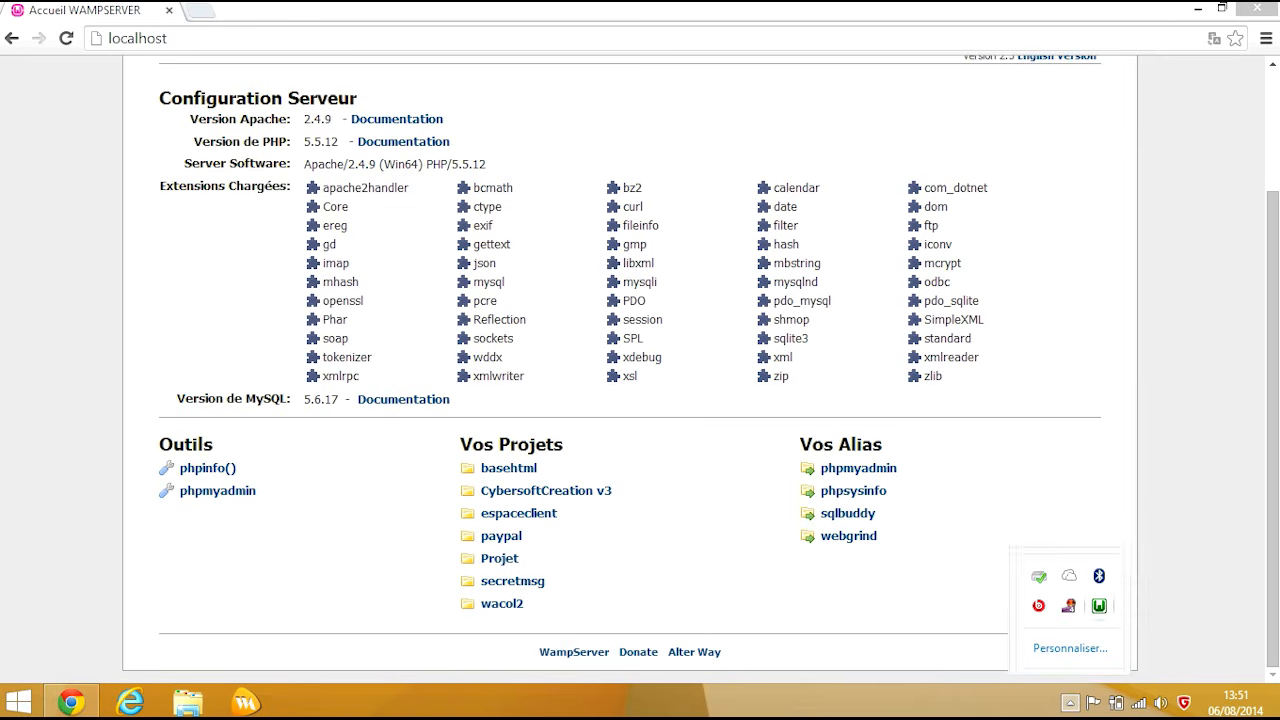
right_click(1099, 606)
click(1099, 606)
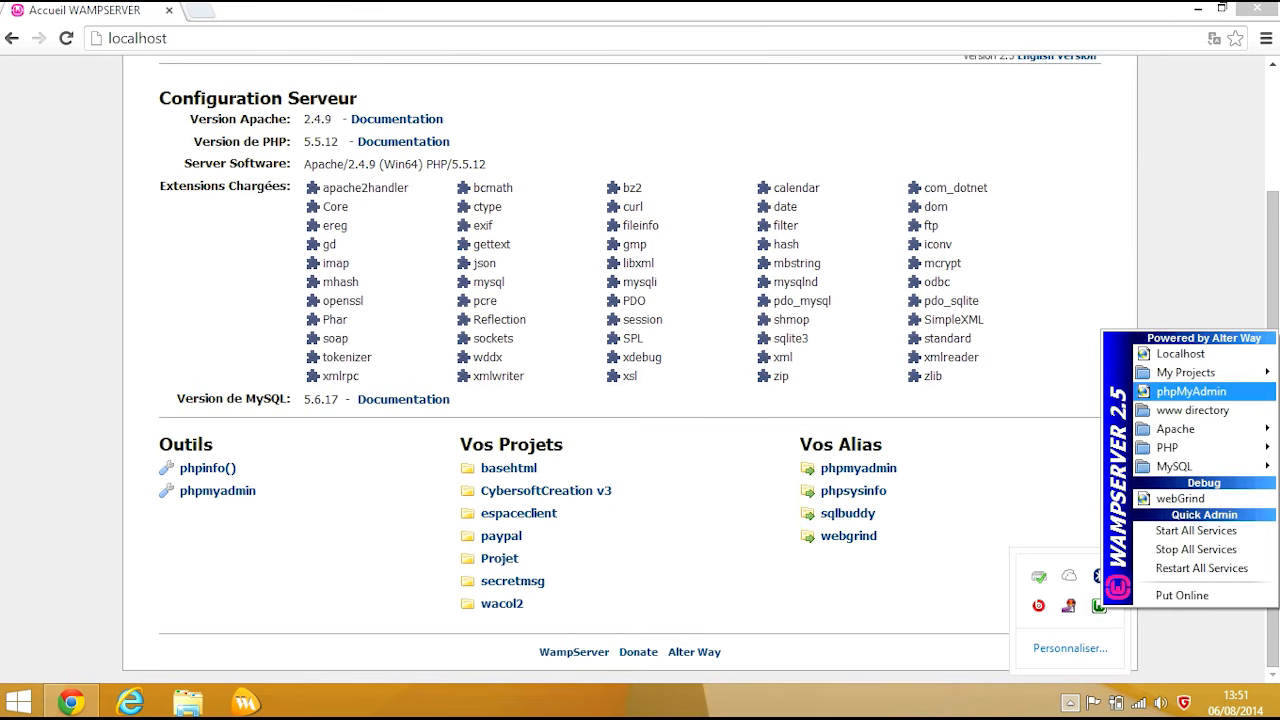
click(1190, 391)
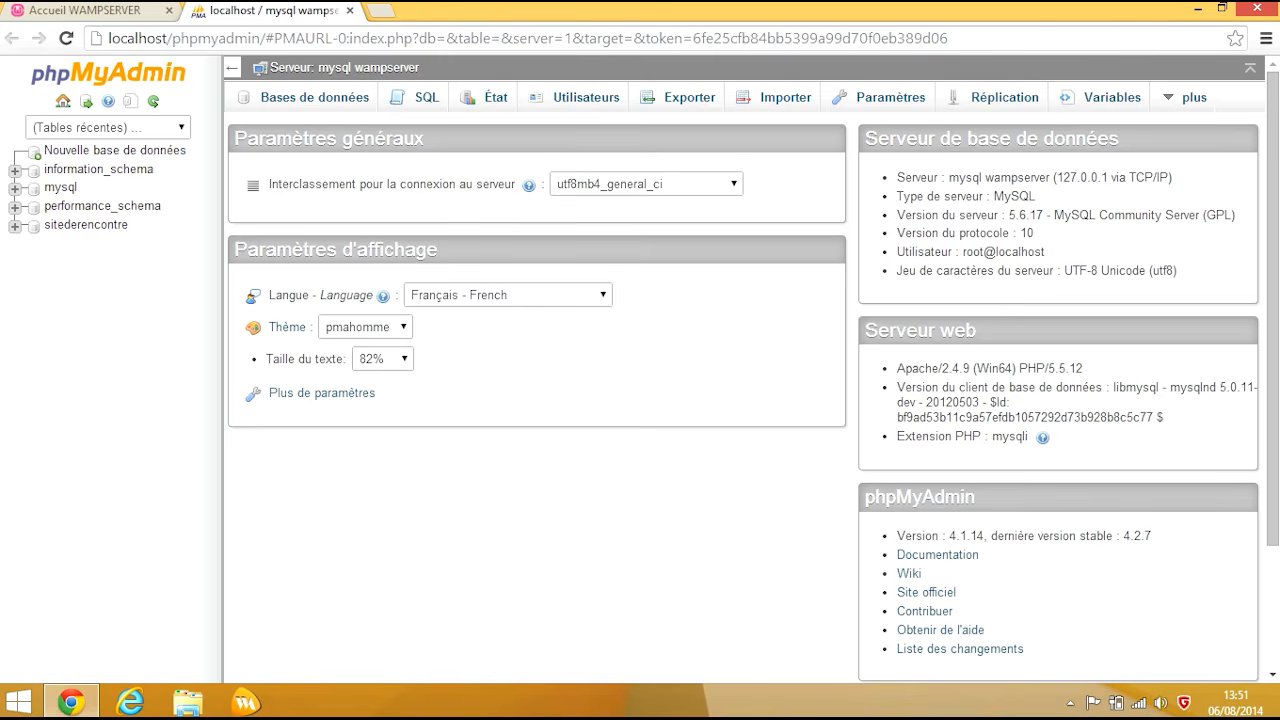
Step: On the Bases de données page, choose utf8_general_ci as the new database's collation
click(314, 97)
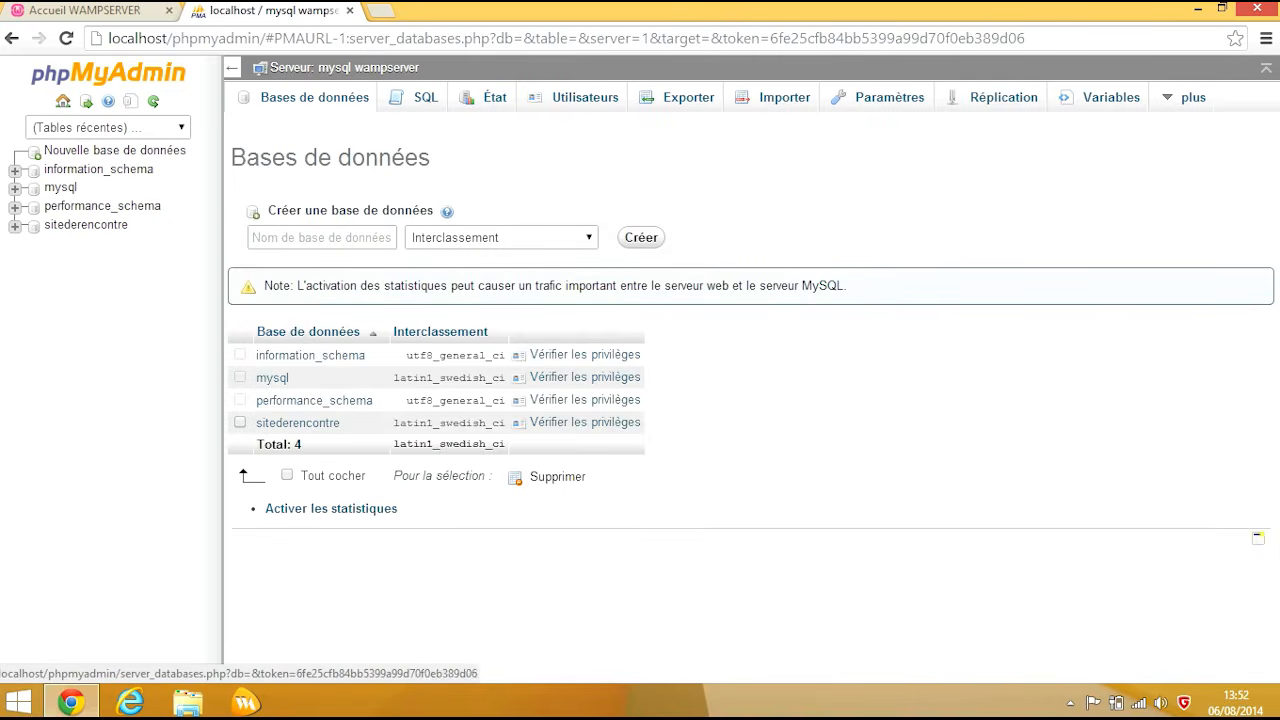
click(115, 151)
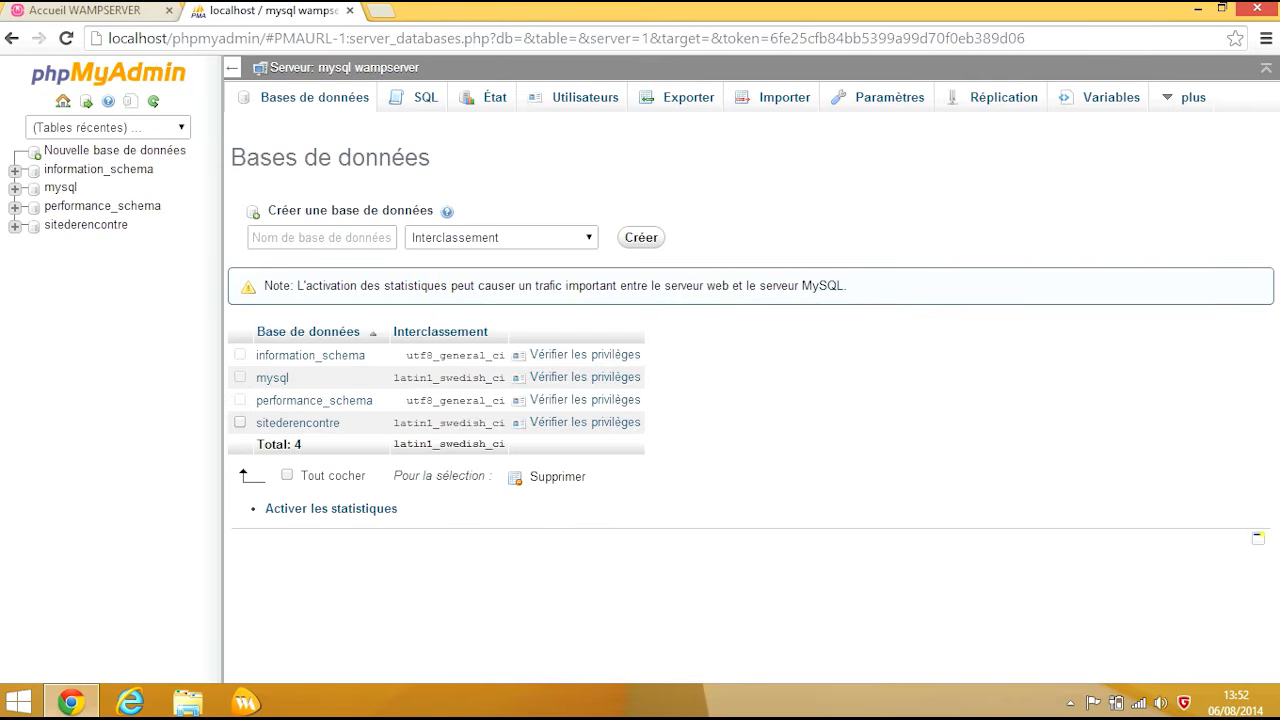
click(502, 238)
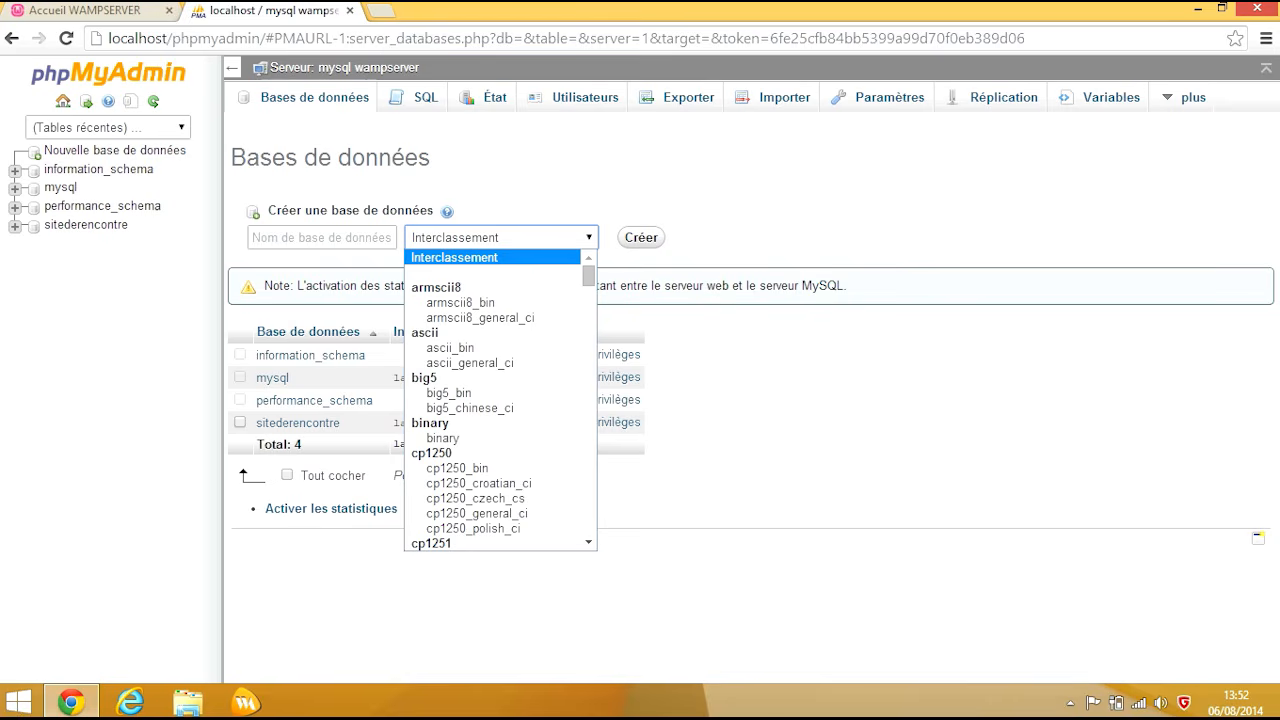
text(utf16_bin)
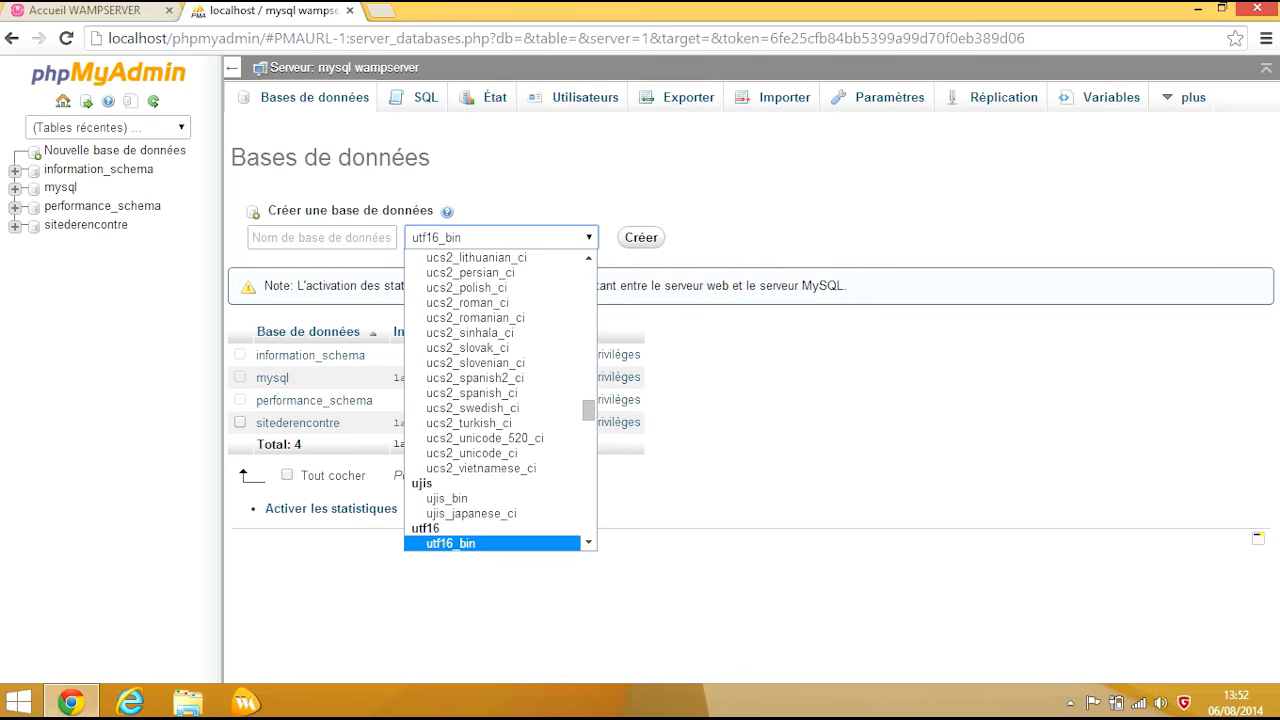
key(Down)
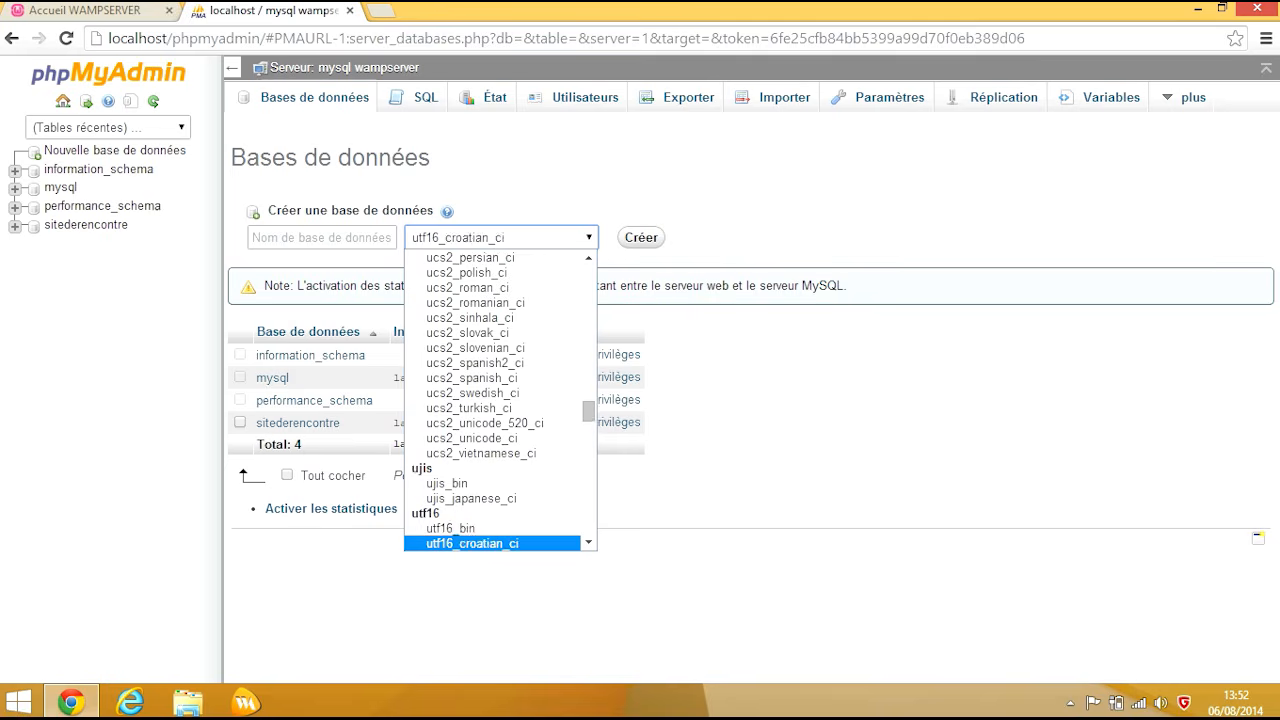
text(utf8)
key(Down)
key(Down)
key(Down)
key(Down)
key(Down)
key(Down)
key(Down)
key(Down)
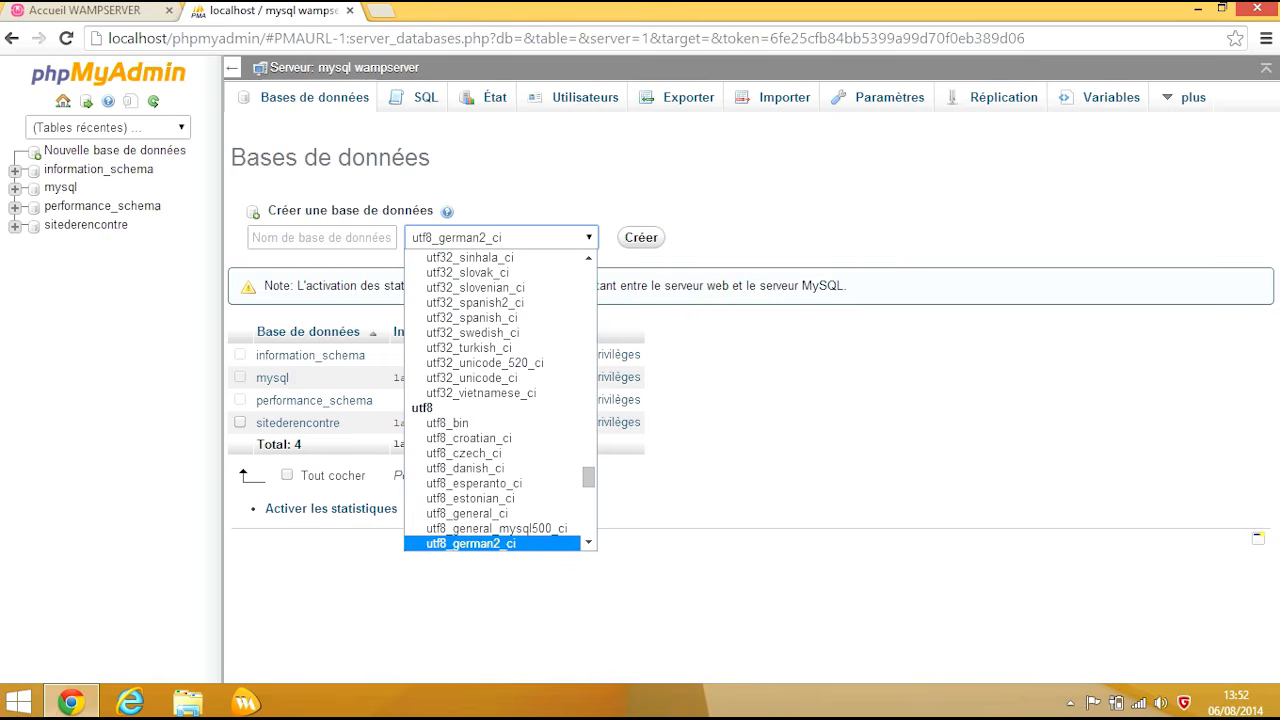
key(Up)
key(Up)
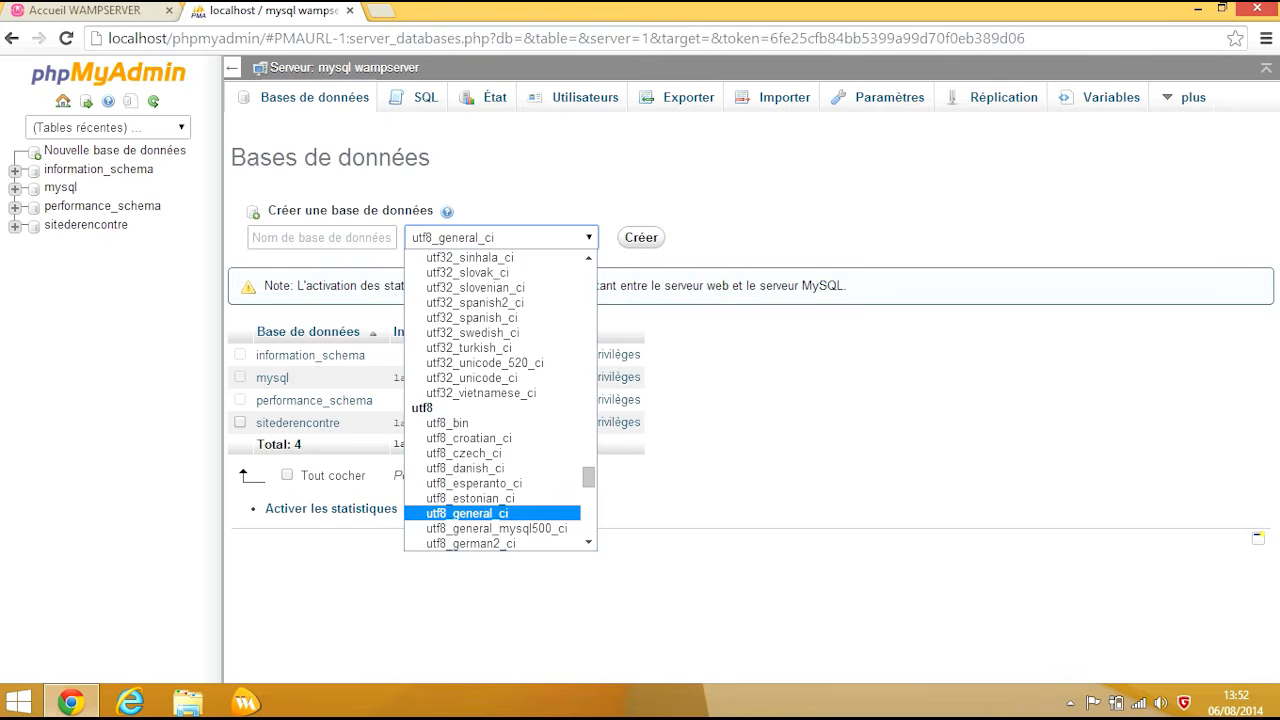
key(Return)
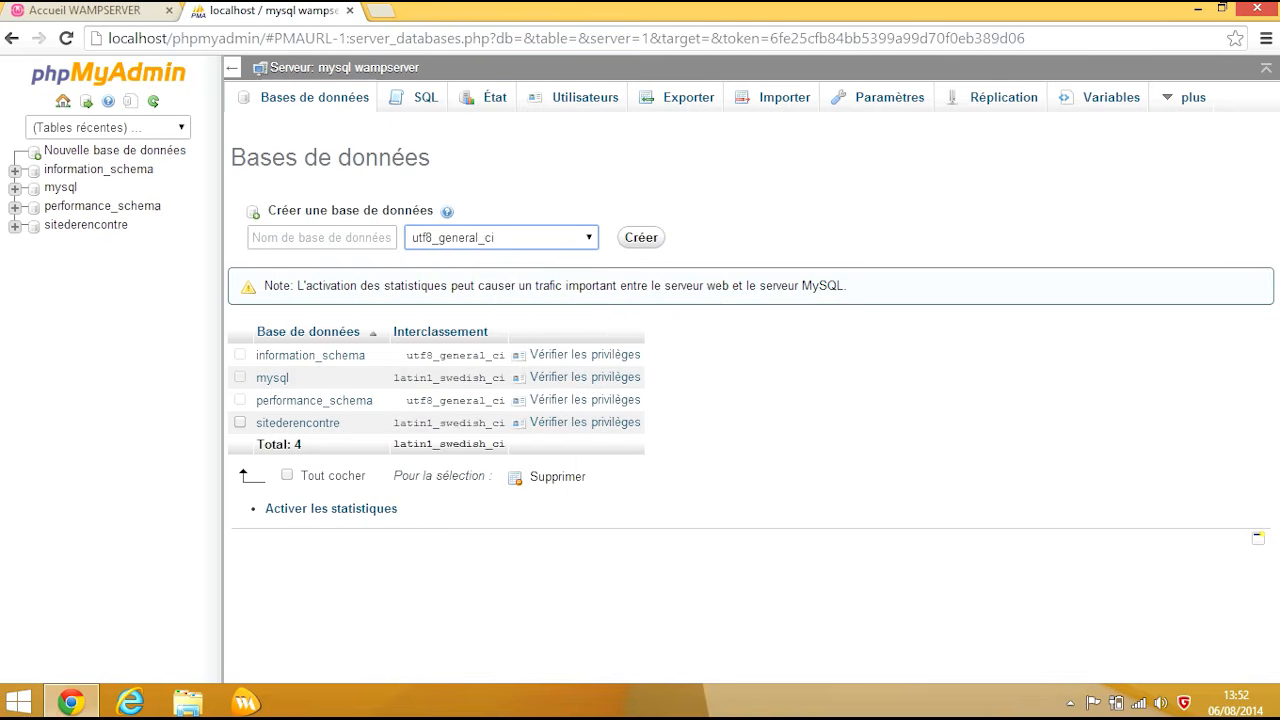
click(322, 238)
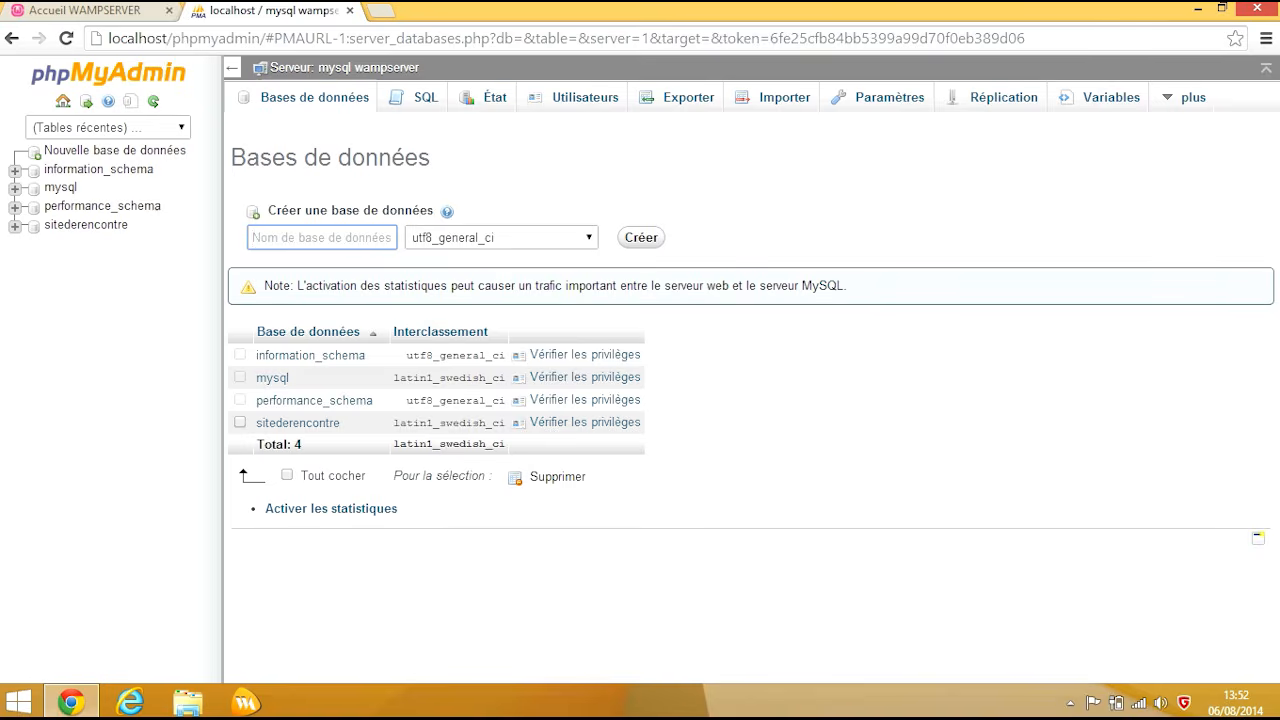
Step: Open the espaceclient login page on localhost
key(ctrl+shift+Tab)
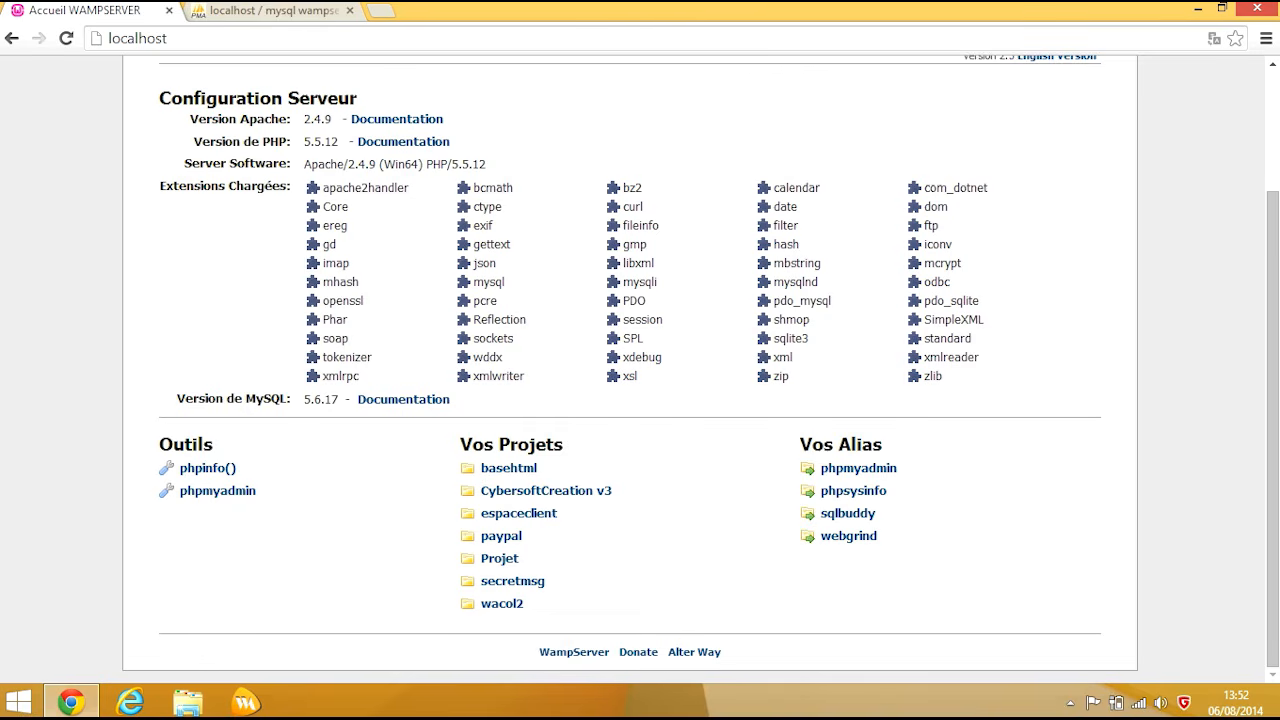
key(ctrl+l)
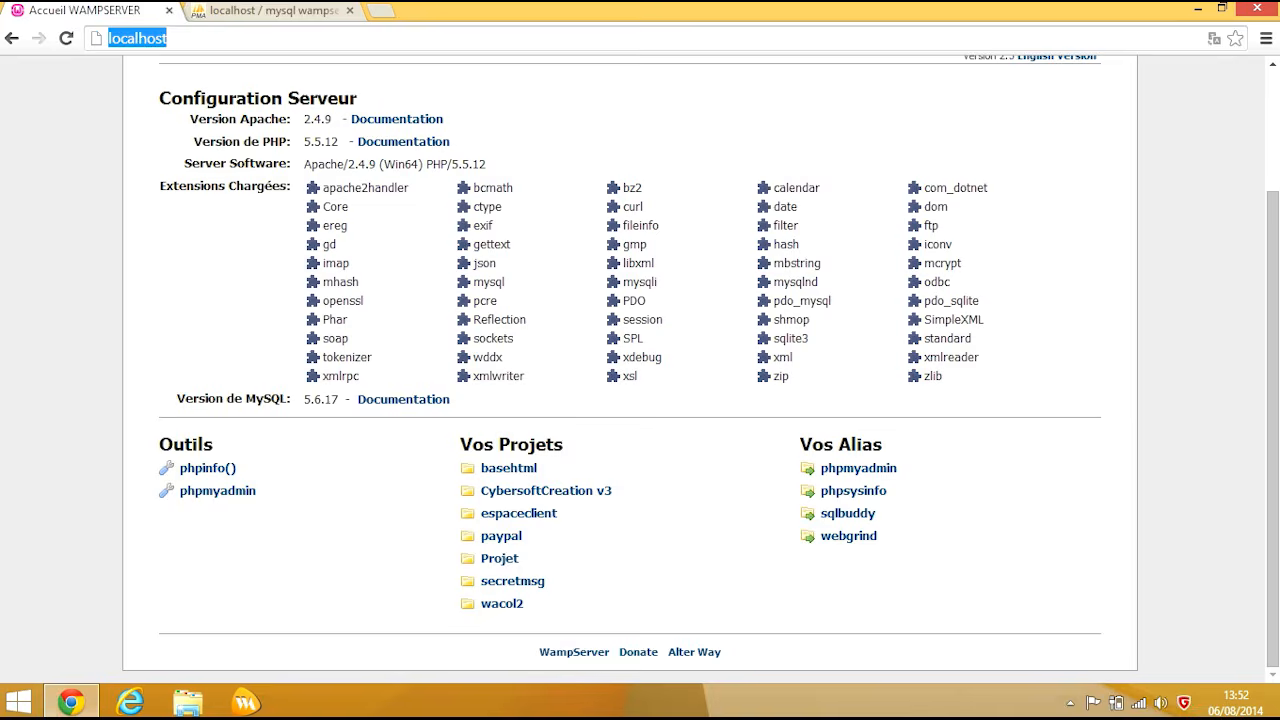
text(localhost)
click(200, 199)
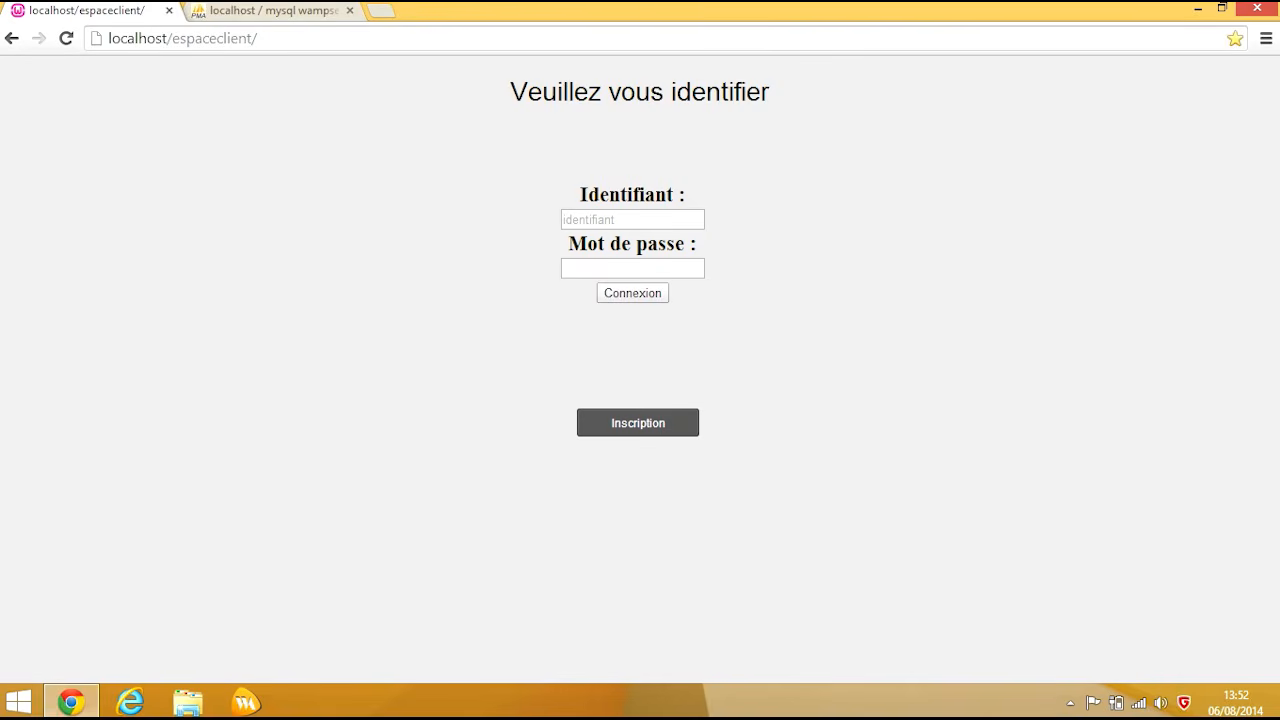
Step: Submit a login with the saved identifier and password, then return to phpMyAdmin after the error
click(632, 219)
click(632, 237)
click(632, 268)
text(0000)
key(Tab)
key(Return)
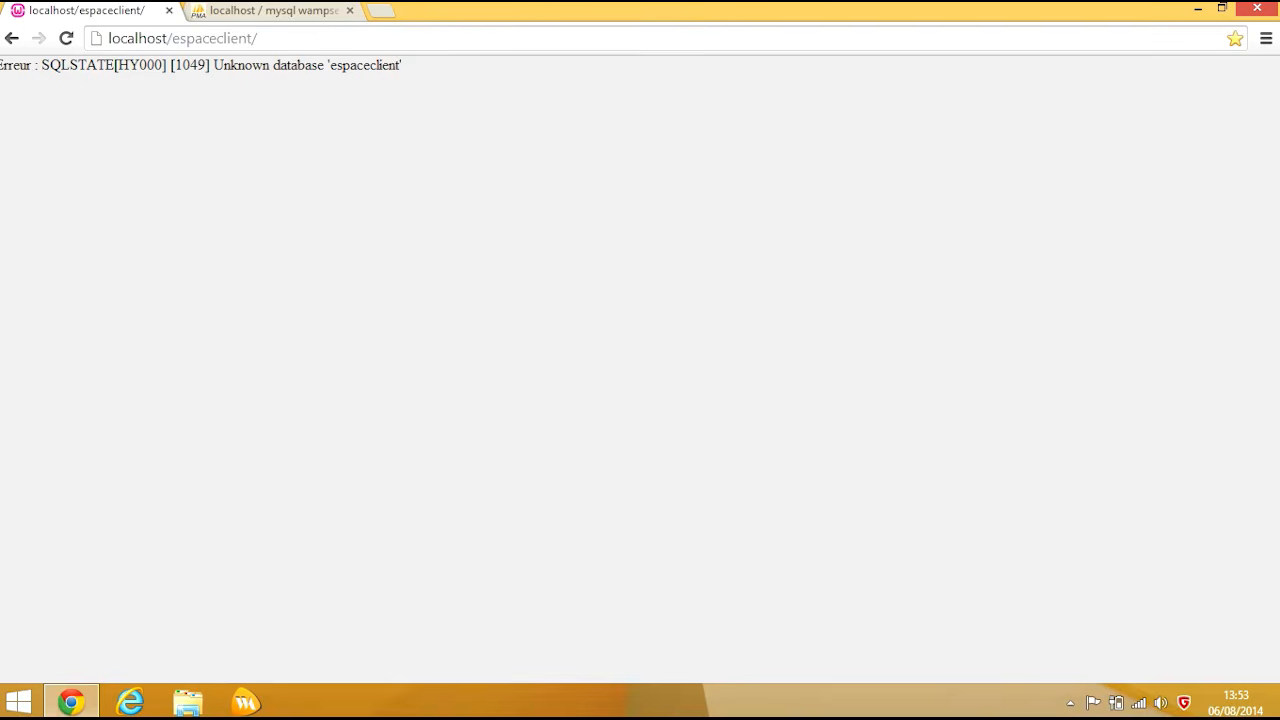
key(ctrl+Tab)
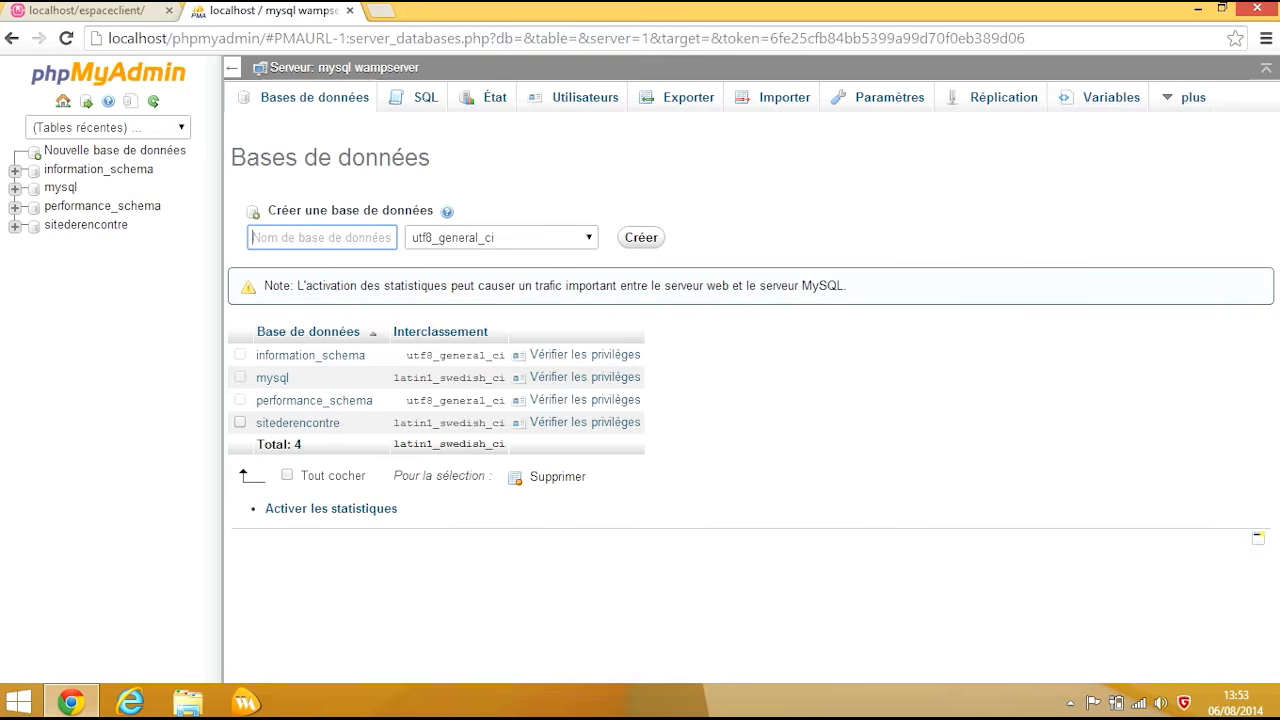
Step: Create the database 'espaceclient' and open it from the left sidebar
text(espace)
text(Cl)
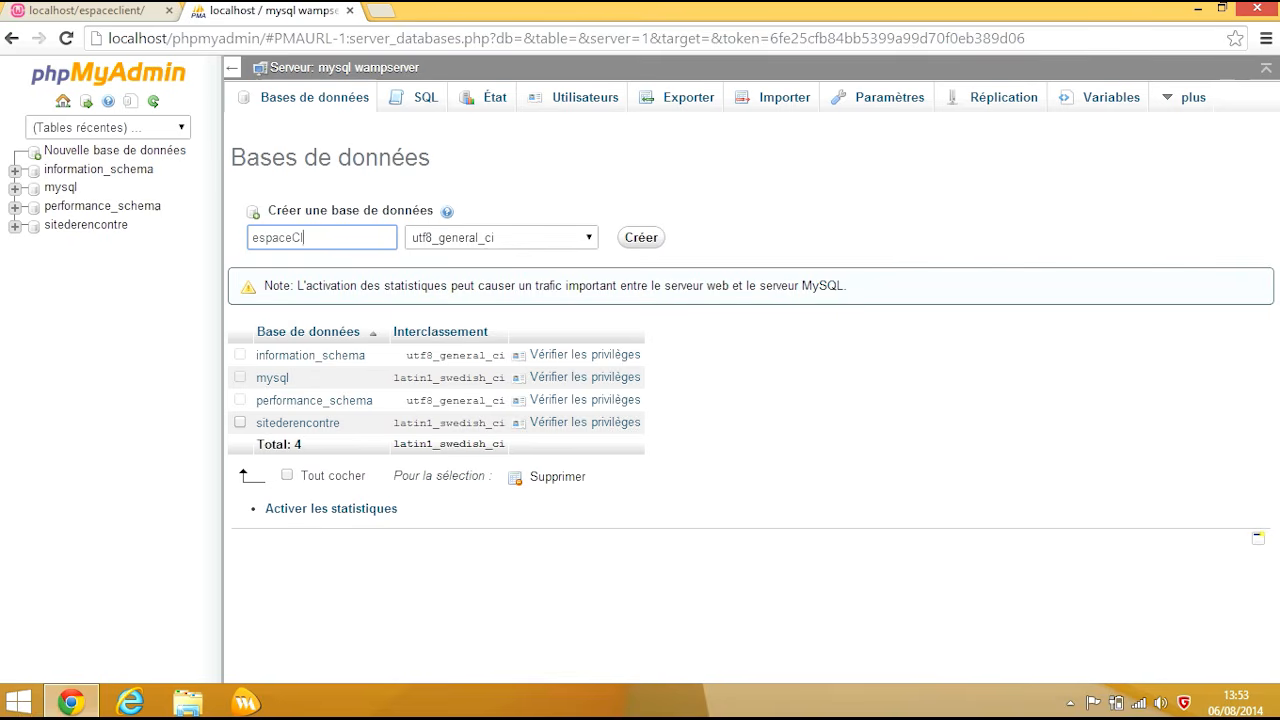
text(ient)
key(BackSpace)
key(BackSpace)
key(BackSpace)
key(BackSpace)
key(BackSpace)
key(BackSpace)
text(client)
key(Return)
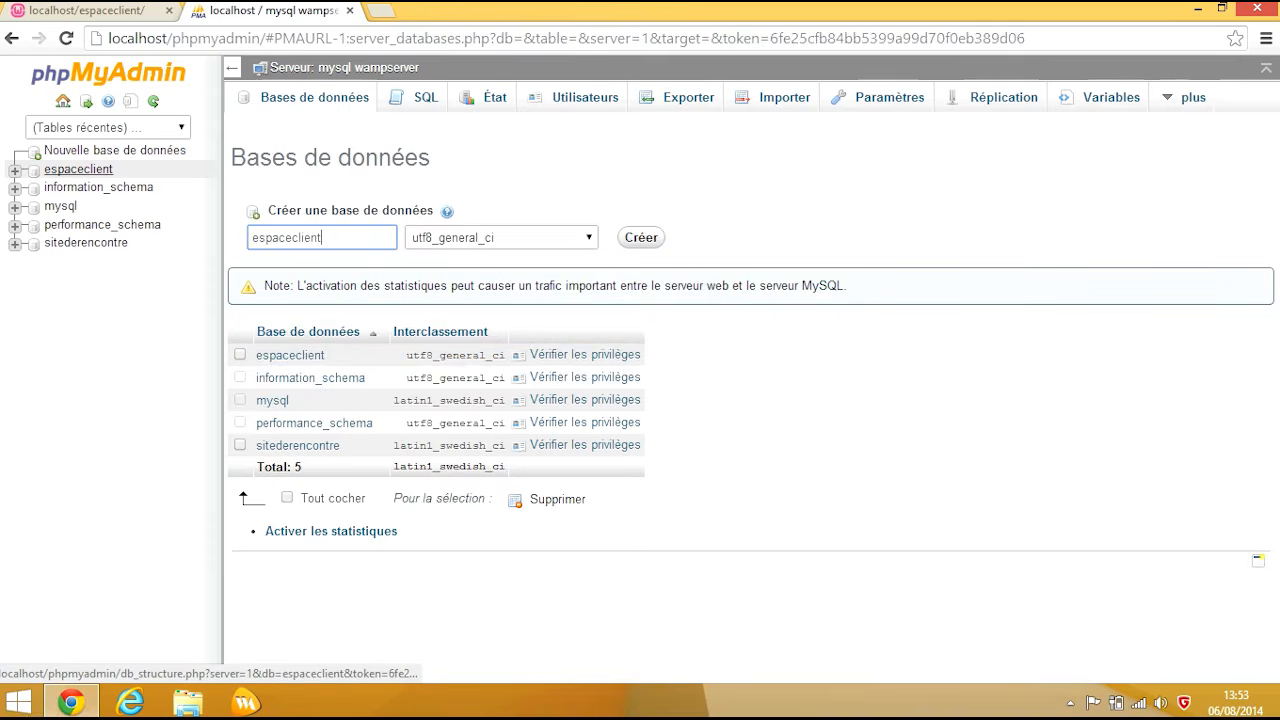
click(78, 169)
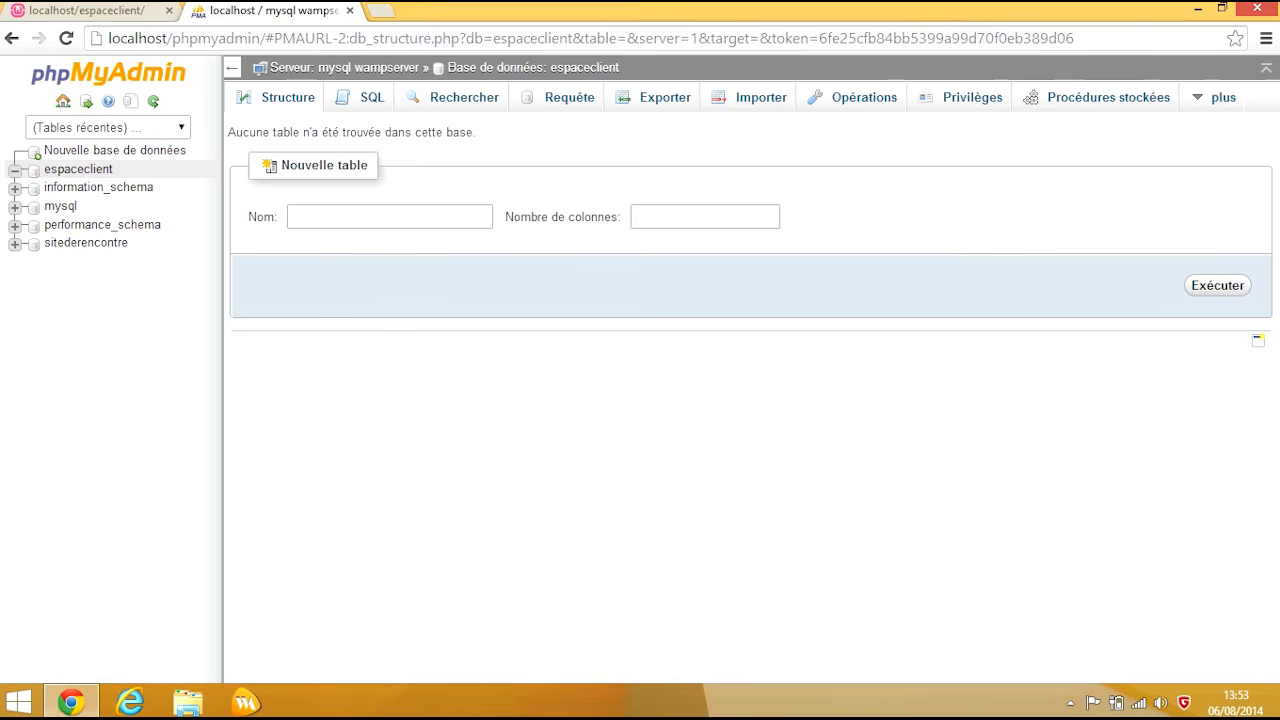
Step: Create a new table named 'clients' with 6 columns
click(390, 216)
text(clients)
click(704, 217)
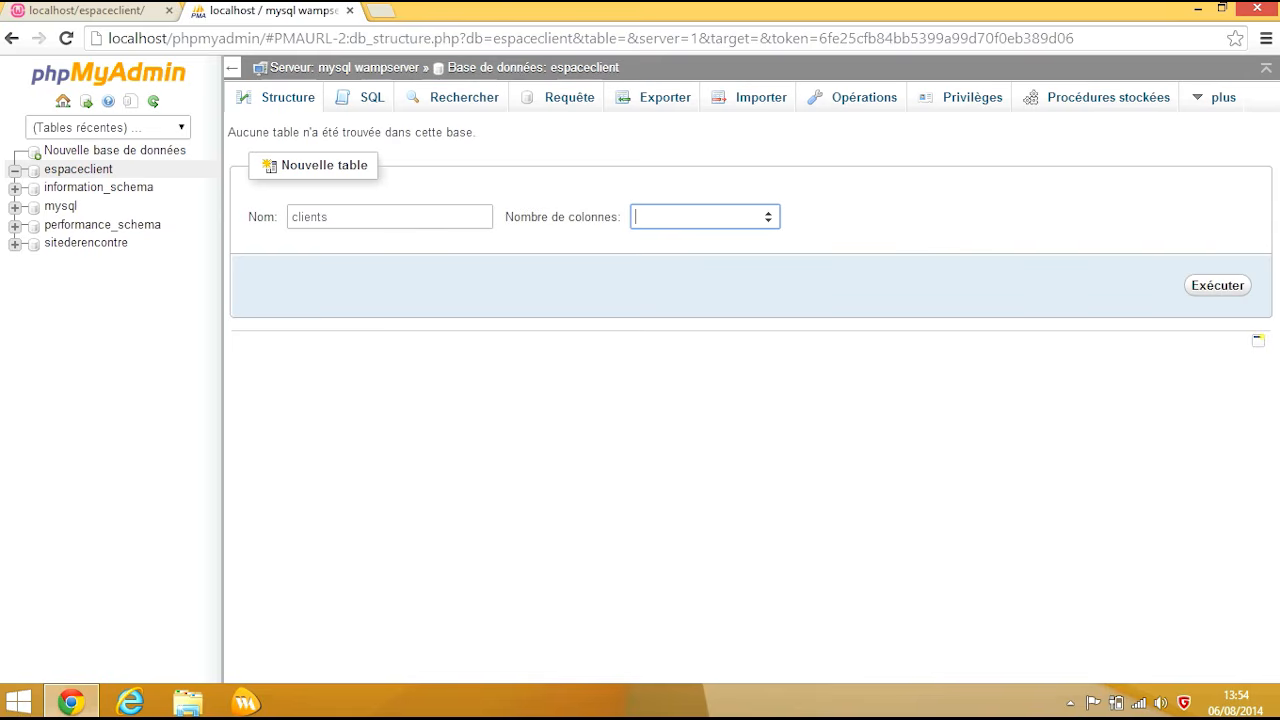
text(6)
key(Return)
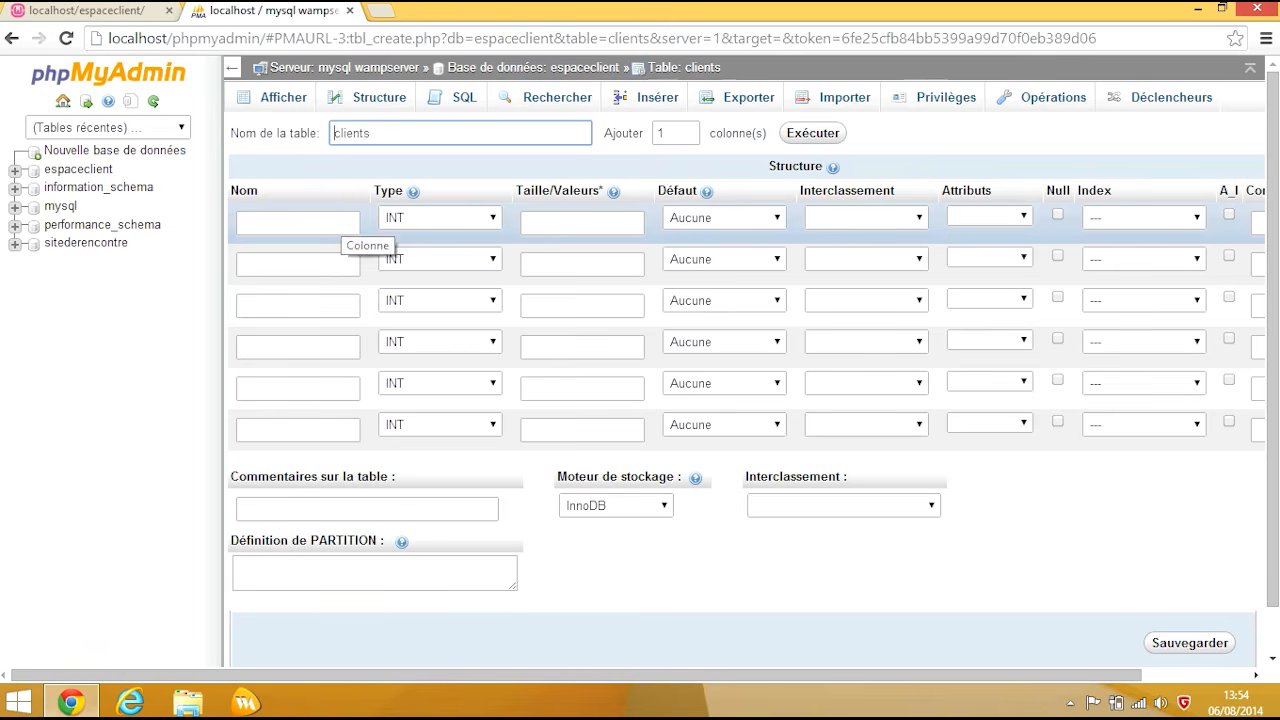
Step: Name the first column idClient, keep type INT, and set its index to PRIMARY
click(340, 221)
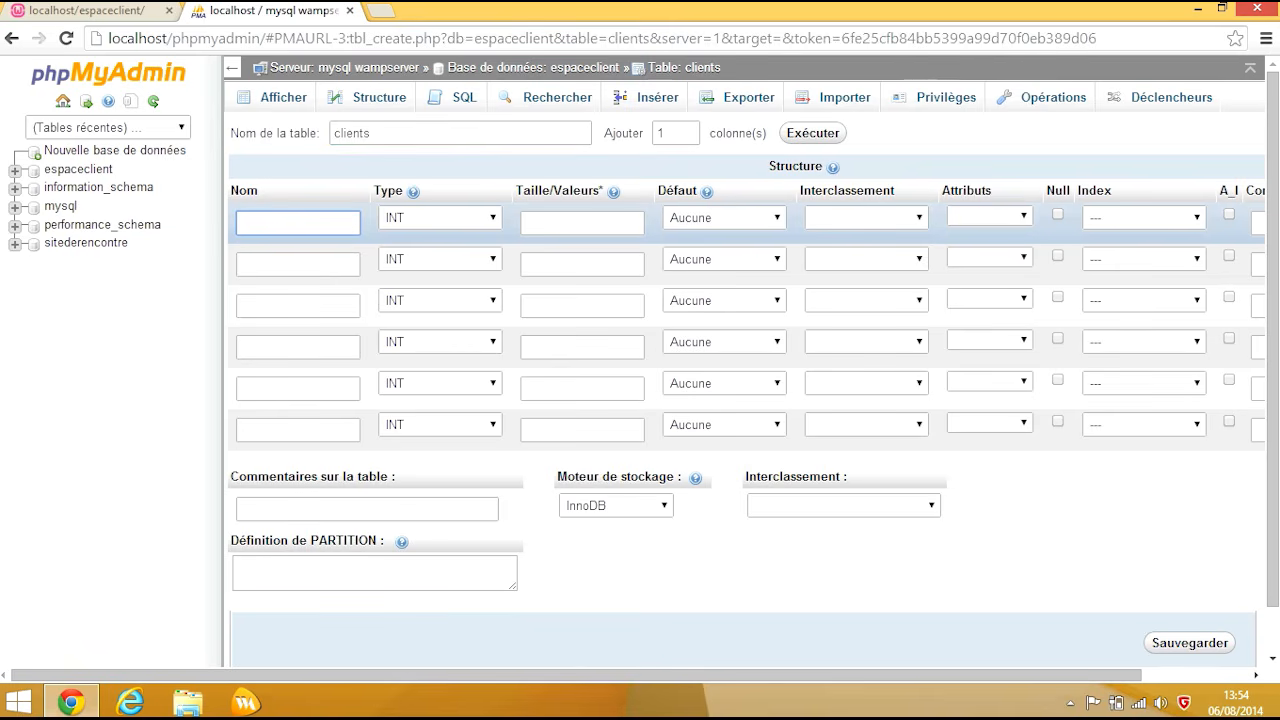
text(idClient)
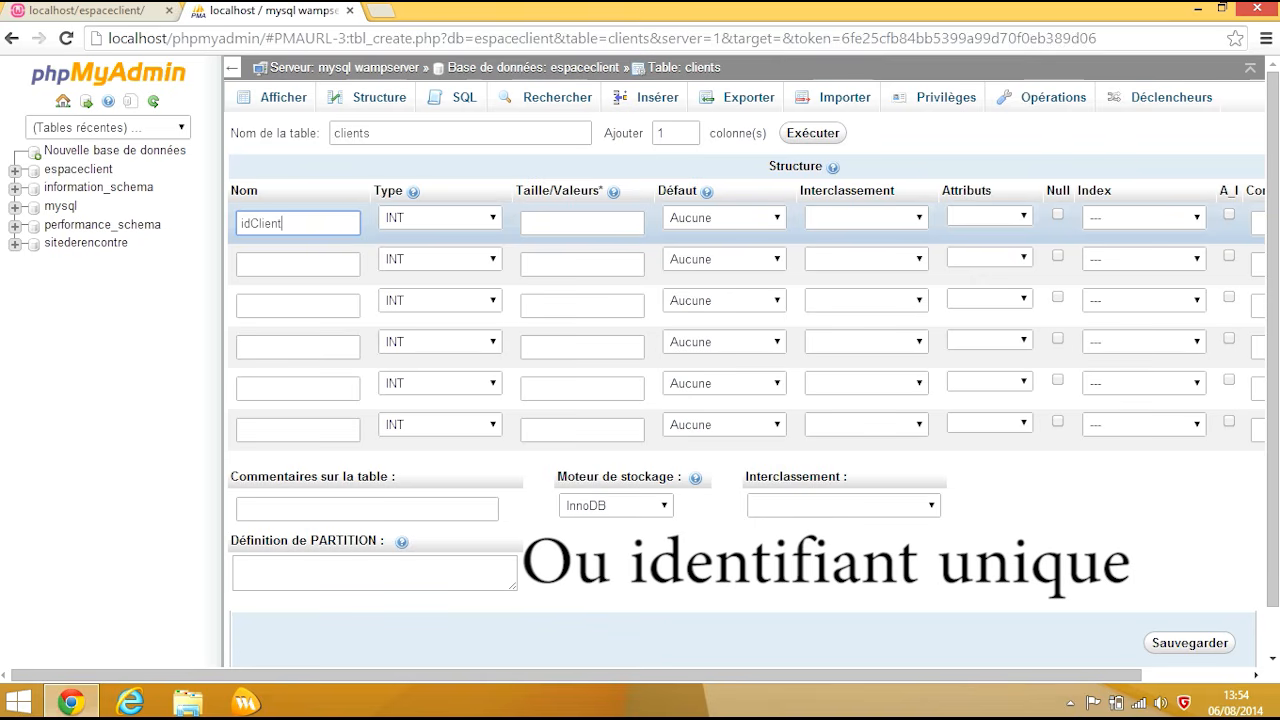
click(440, 217)
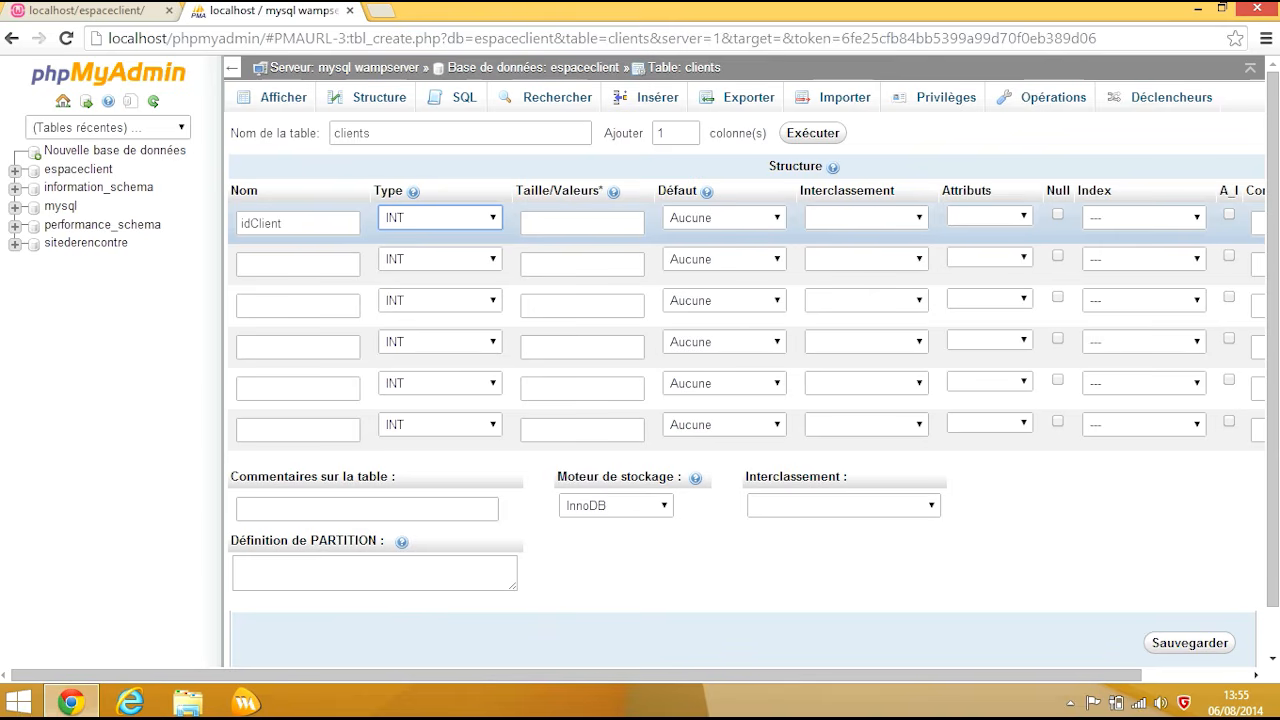
click(724, 217)
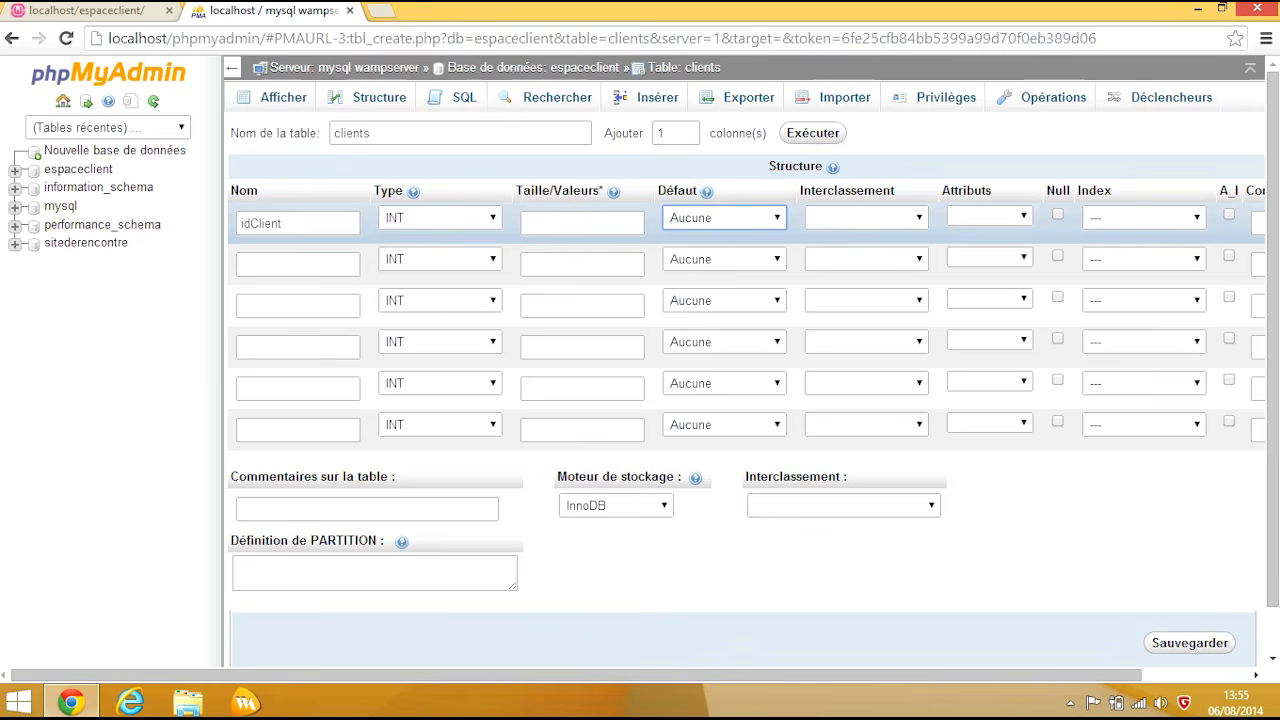
click(866, 217)
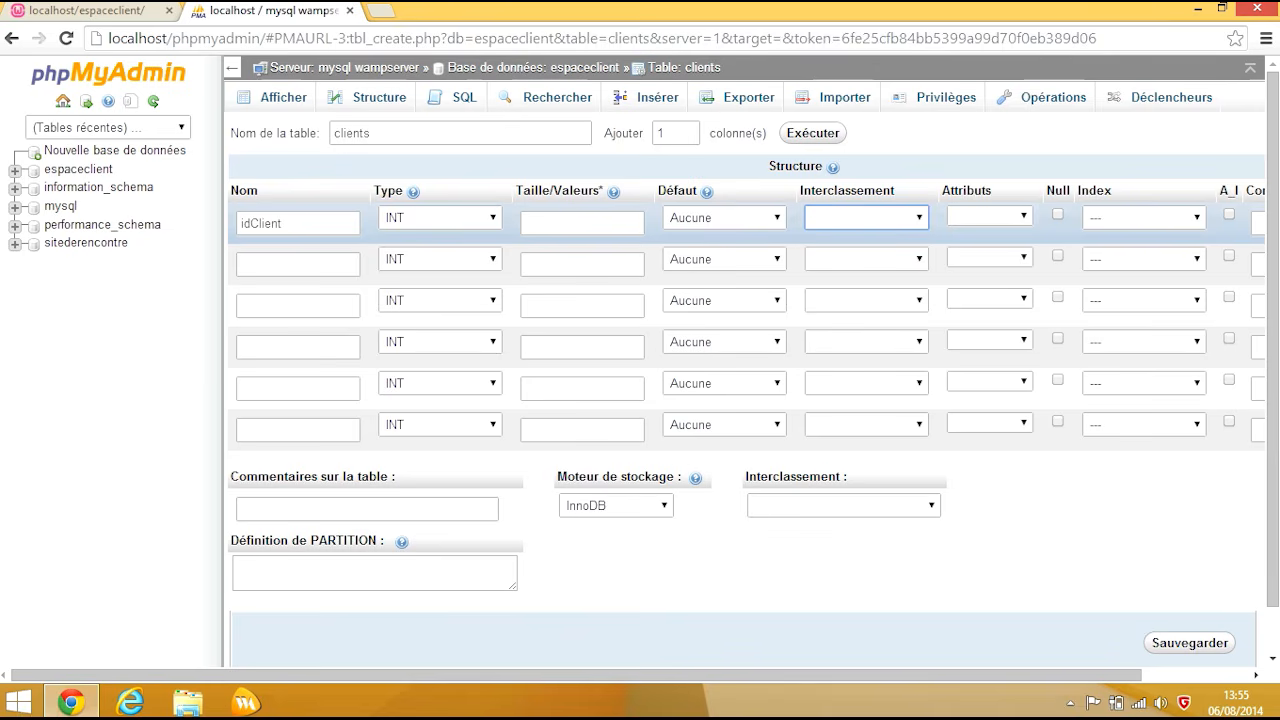
click(989, 216)
key(Tab)
key(Tab)
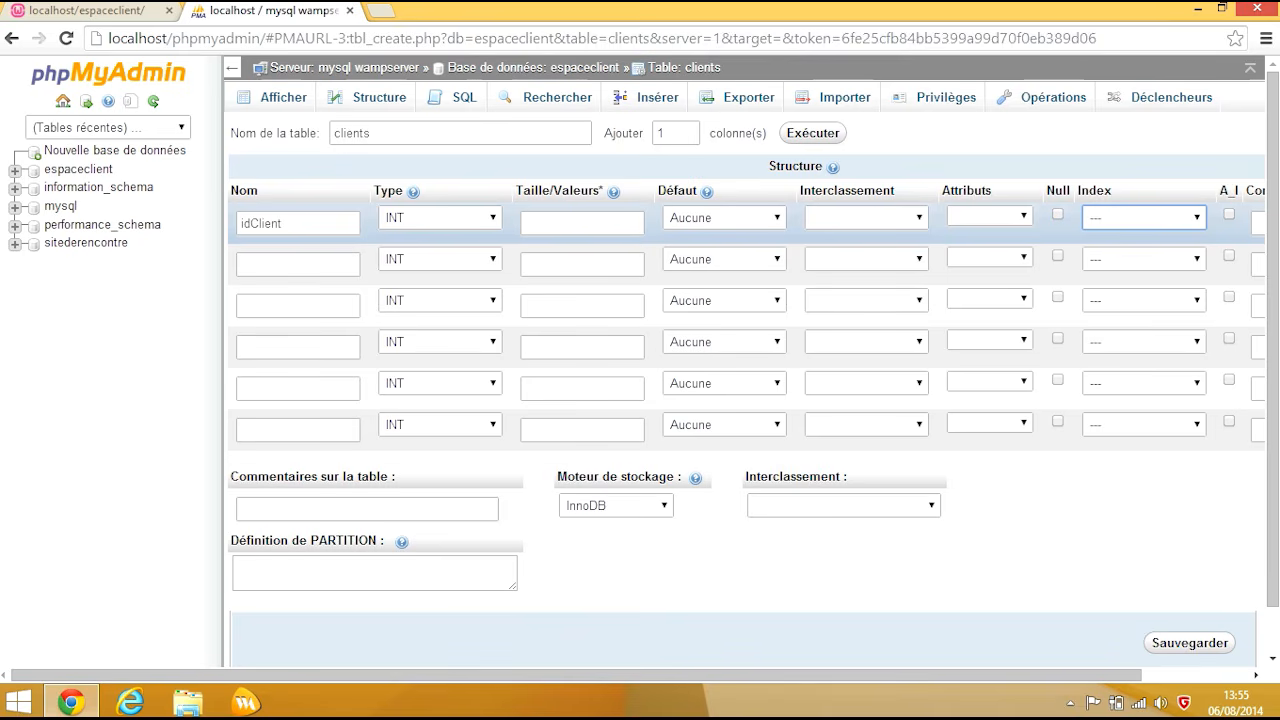
key(Down)
key(Tab)
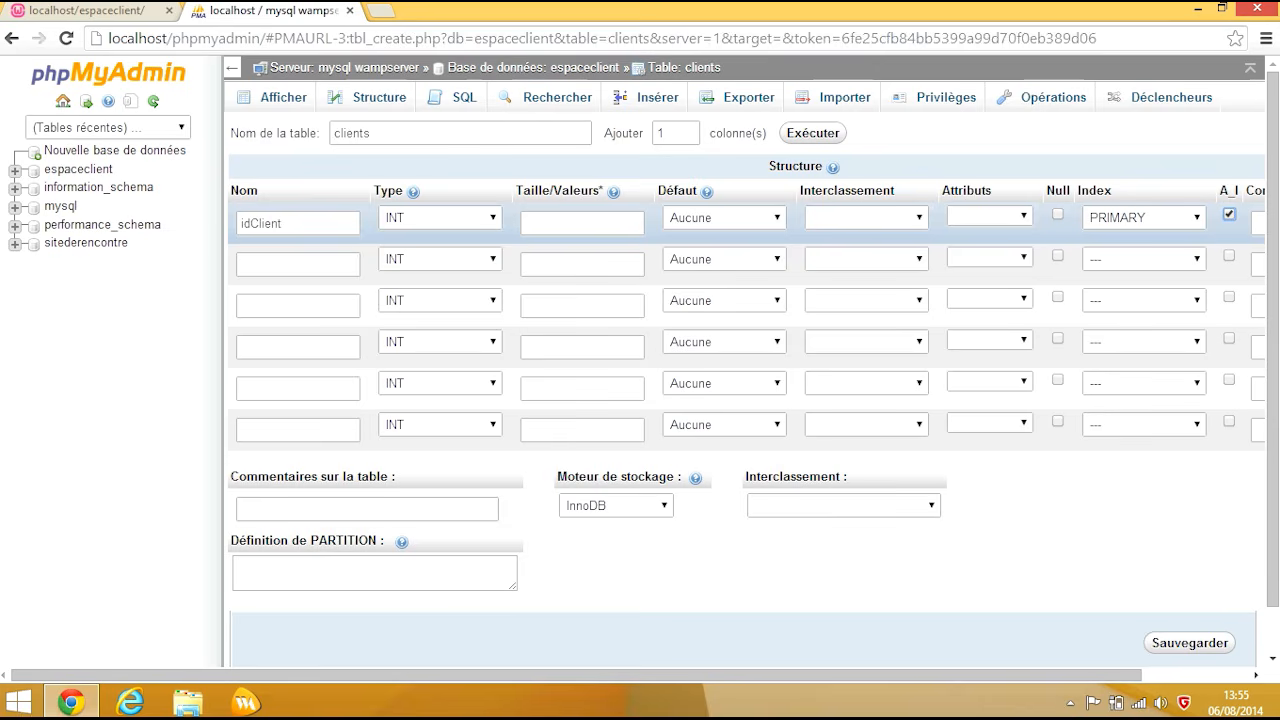
Step: Define the second column as nomClient, VARCHAR with length 25
click(297, 263)
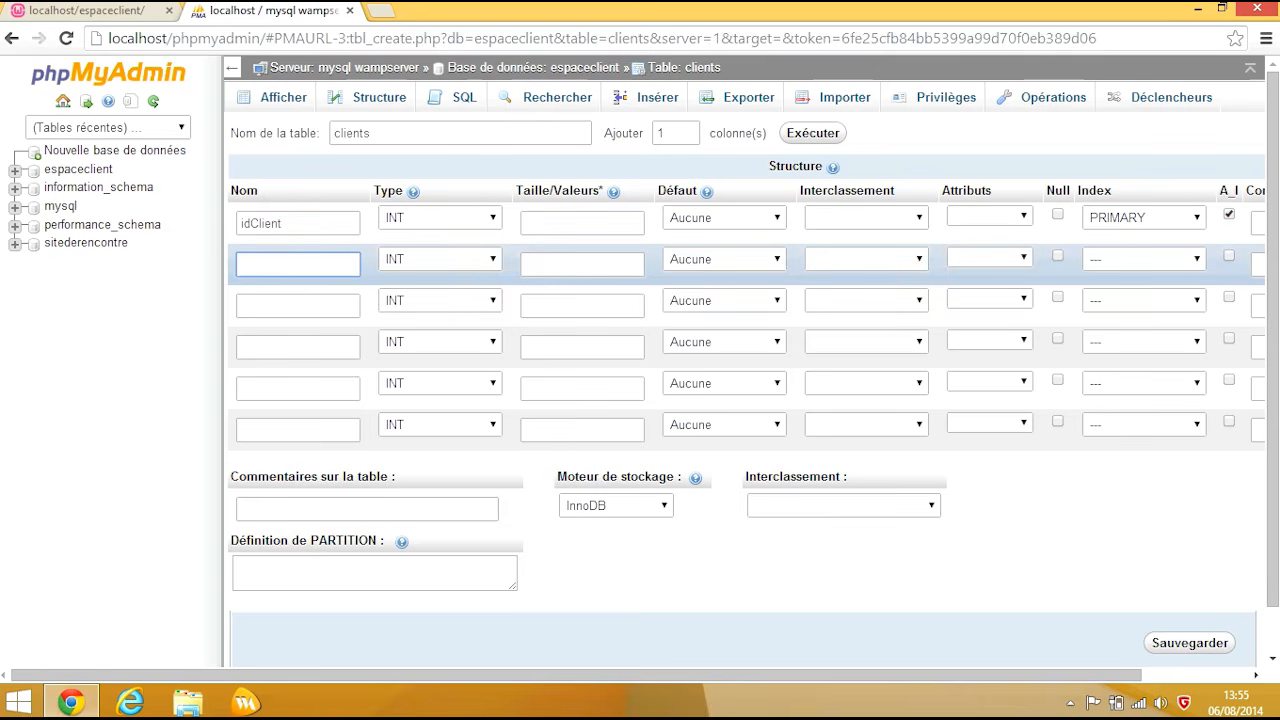
text(nomclient)
key(Left)
key(Left)
key(Left)
key(Left)
key(Left)
key(BackSpace)
text(C)
click(440, 259)
key(Escape)
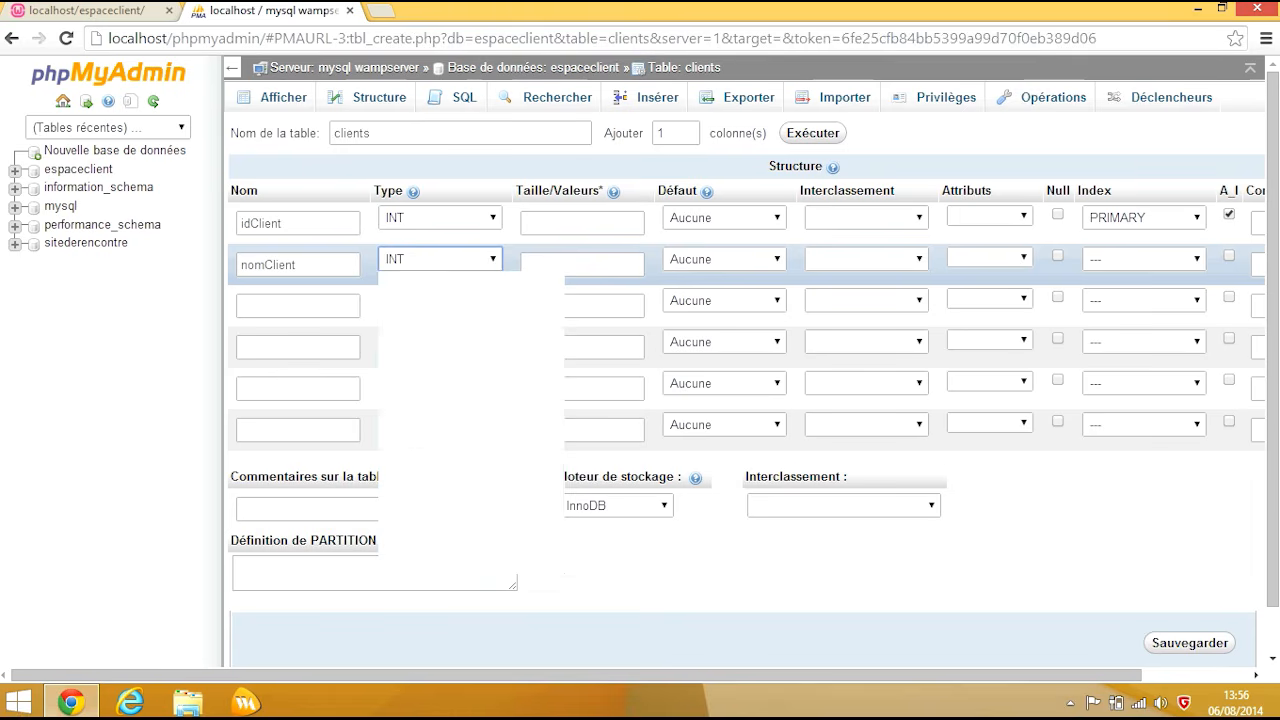
key(alt+Down)
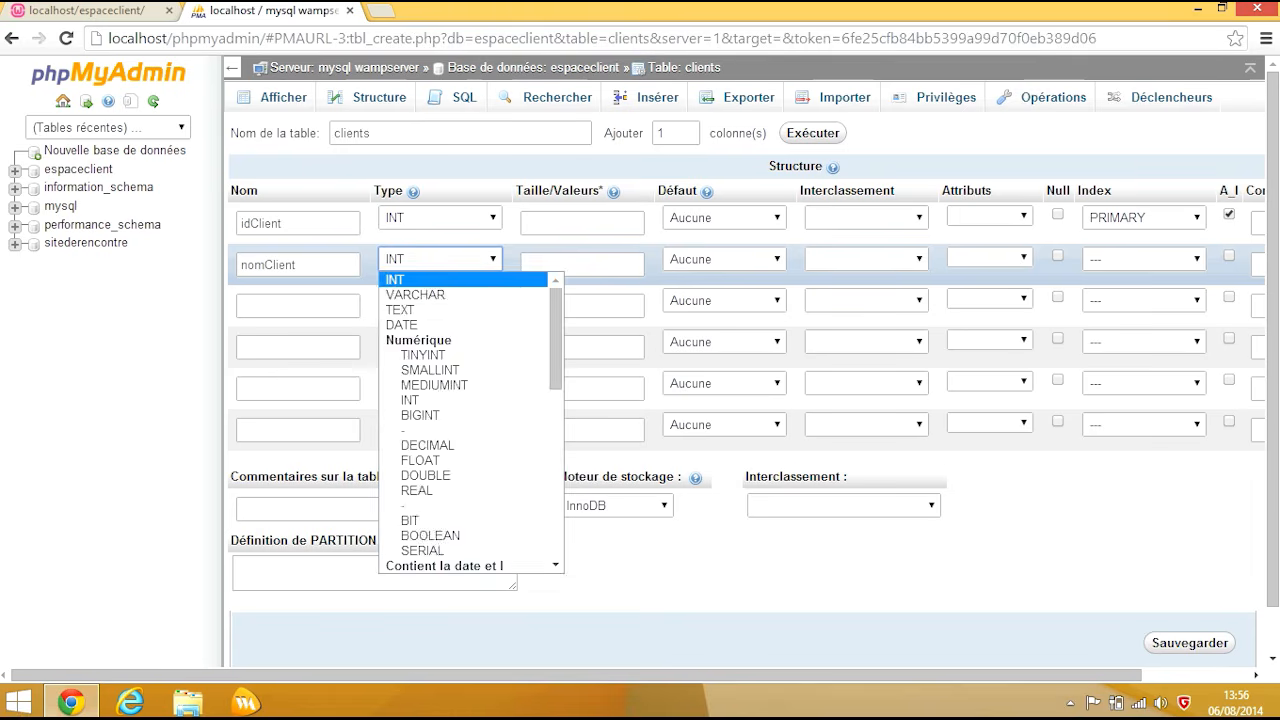
key(Escape)
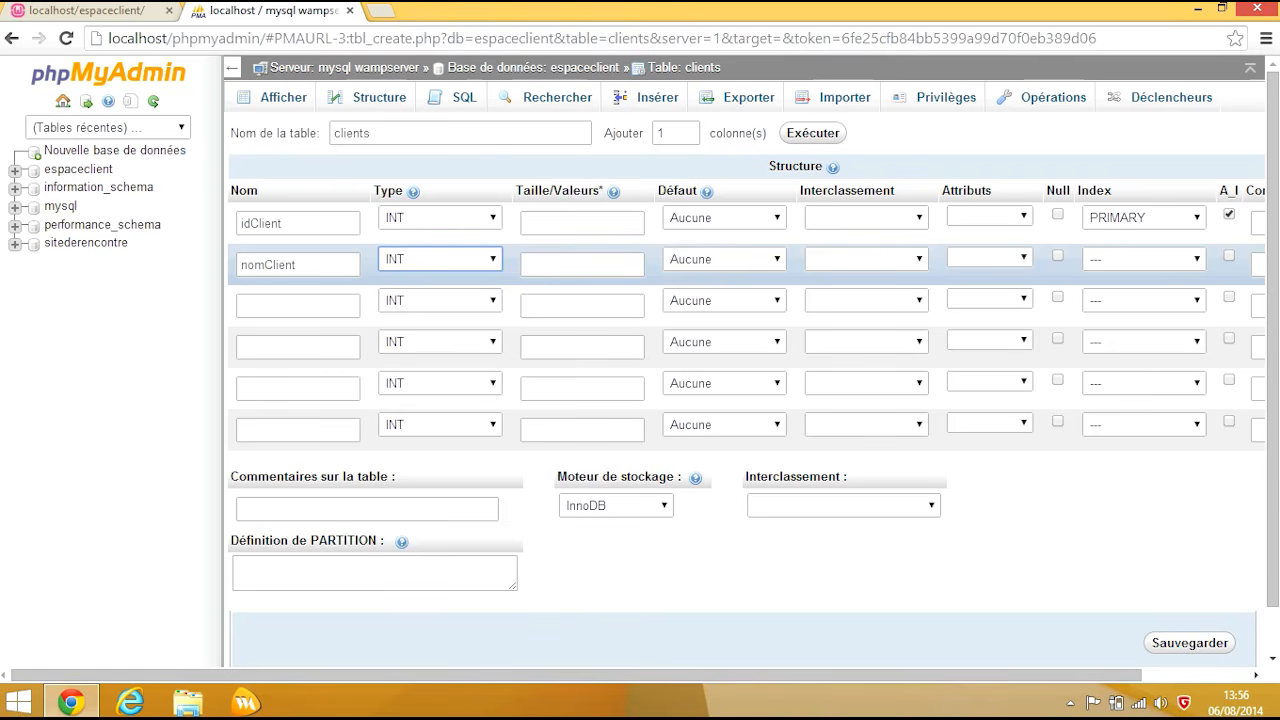
key(v)
key(Tab)
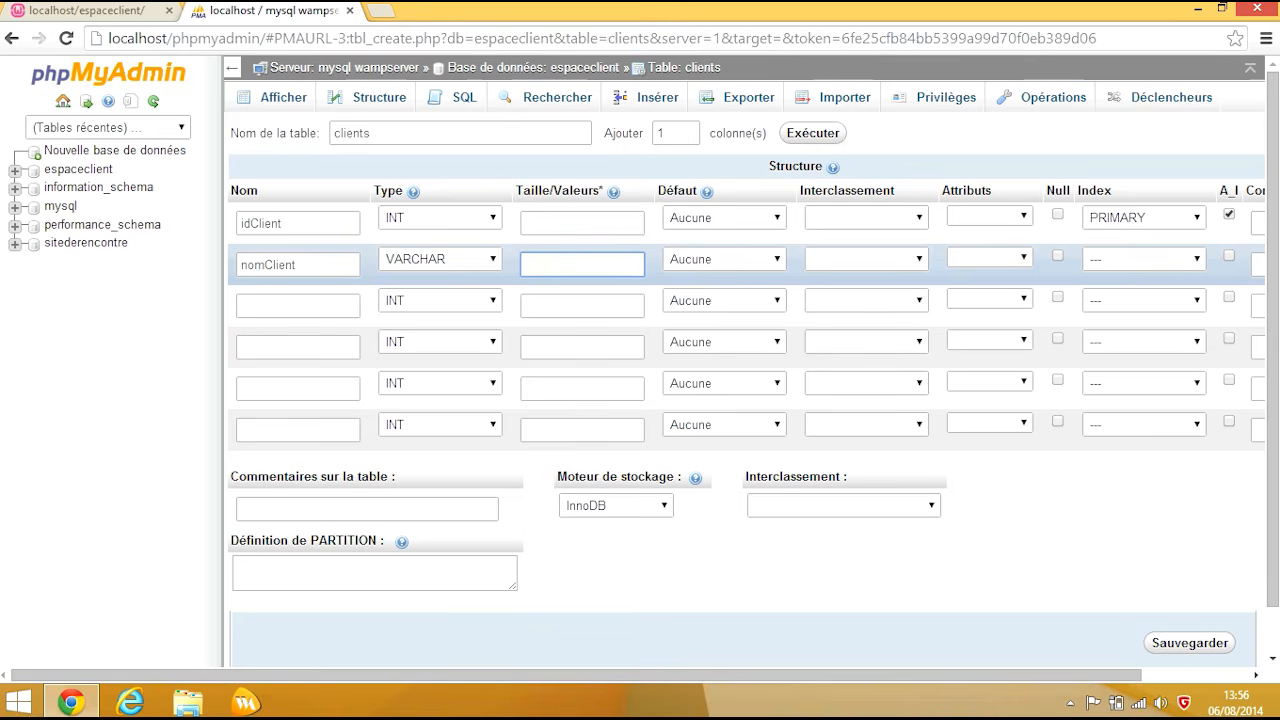
text(25)
Step: Define the third column as prenomClient, VARCHAR with length 25
click(298, 306)
text(prenomClient)
key(Tab)
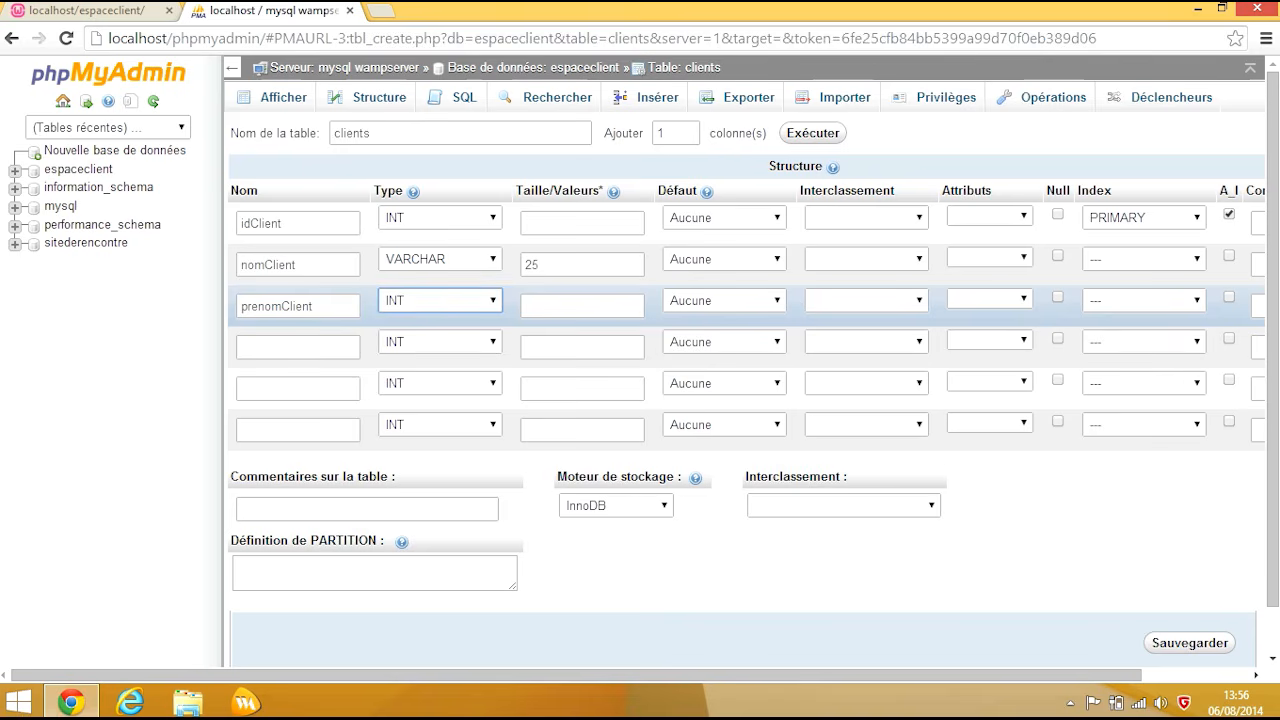
key(v)
key(Tab)
text(25)
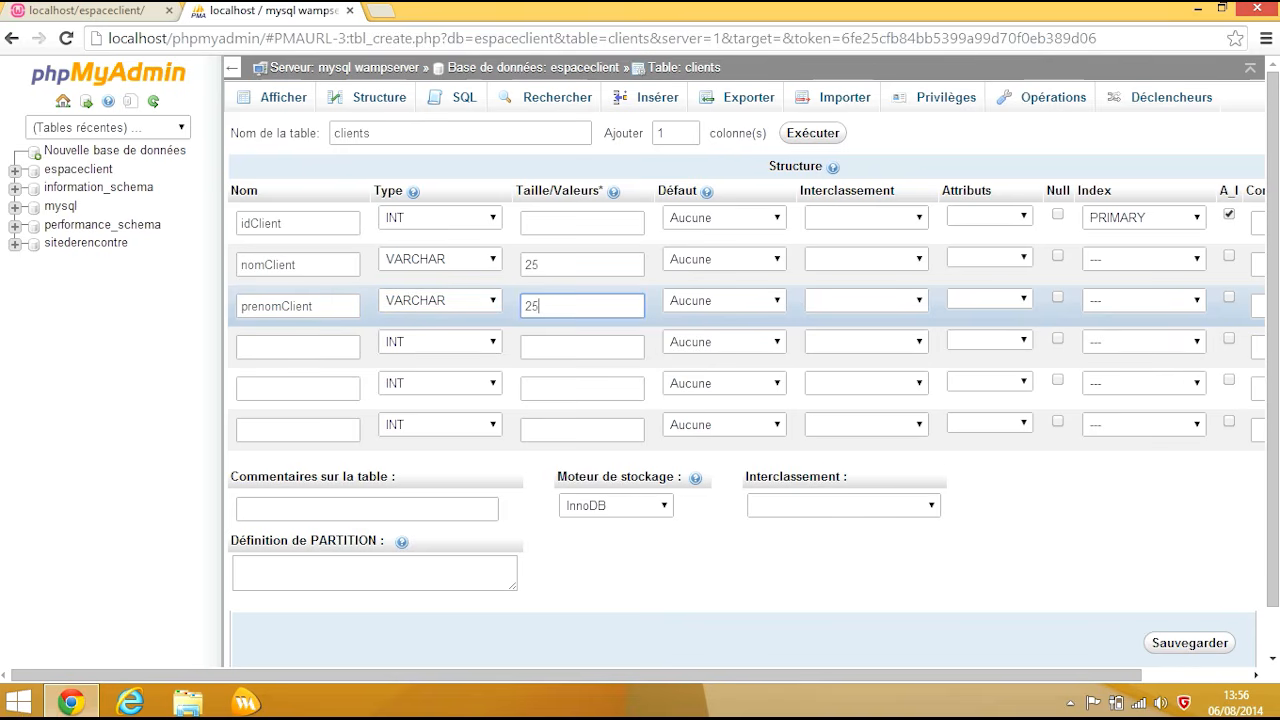
click(298, 347)
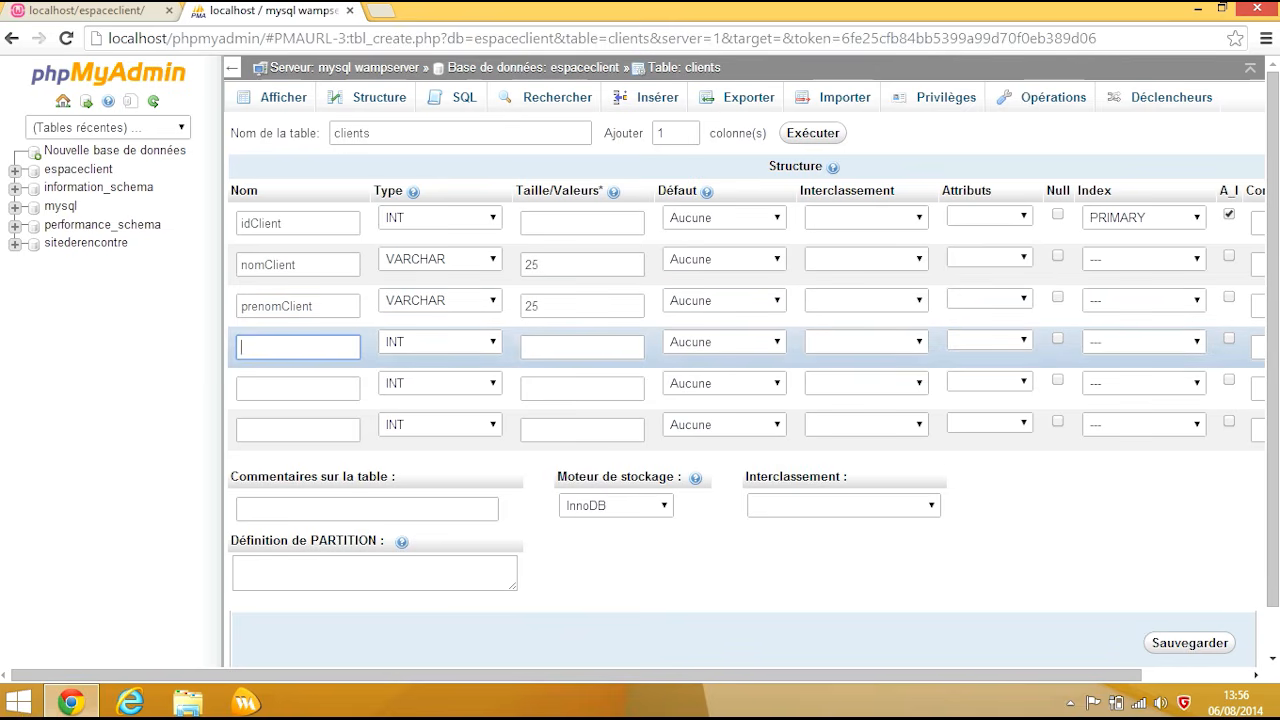
Step: Define the fourth column as emailClient, VARCHAR with length 255
text(emailClient)
click(440, 342)
key(Down)
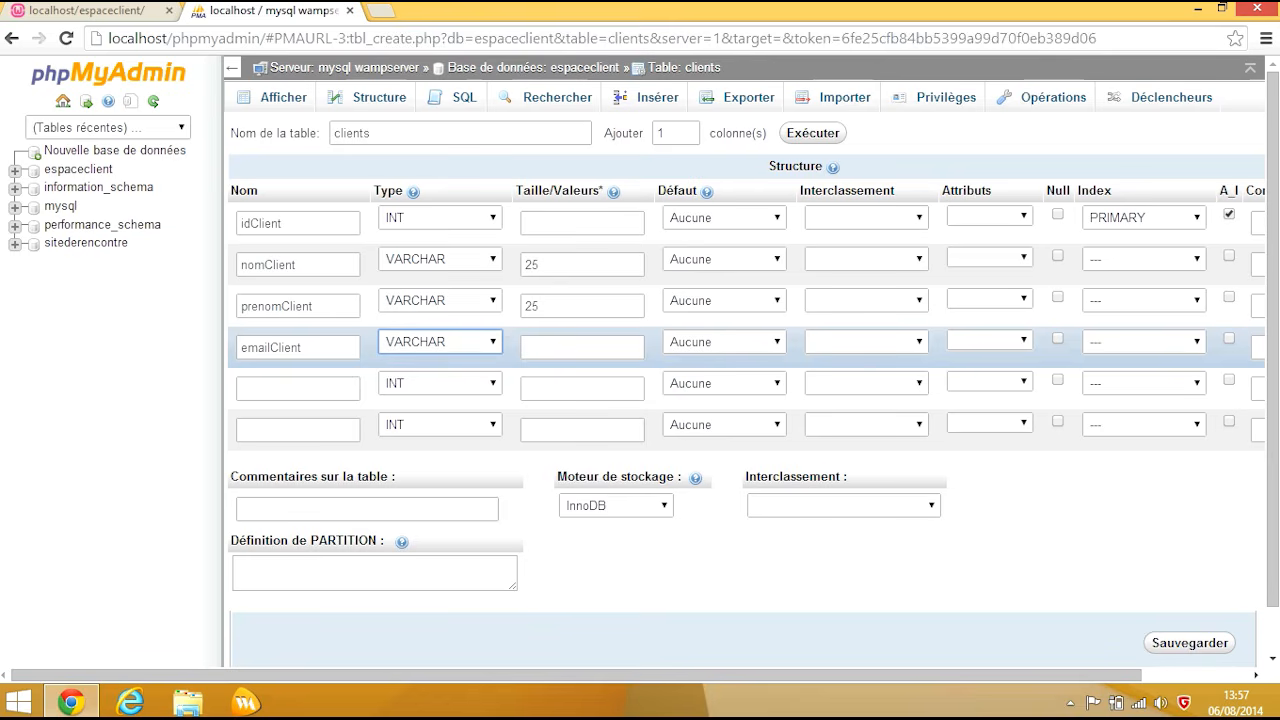
click(582, 346)
text(255)
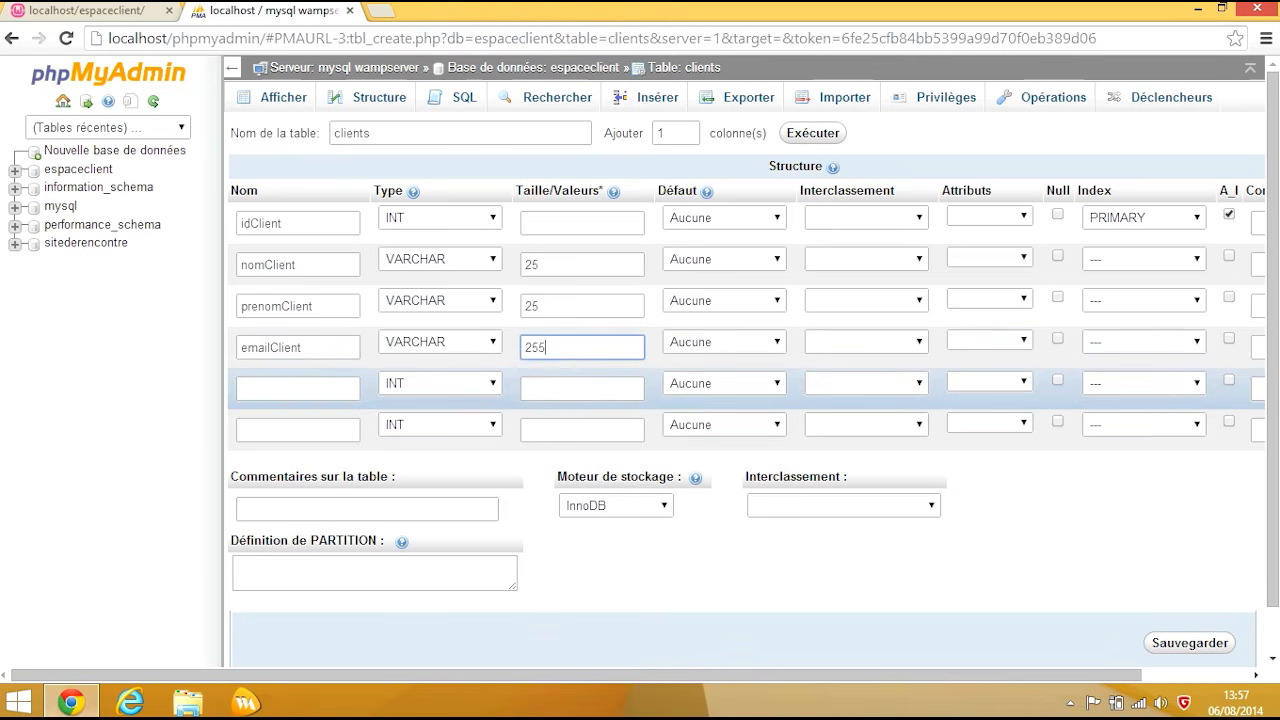
Step: Name the fifth column 'pseudo'
click(298, 390)
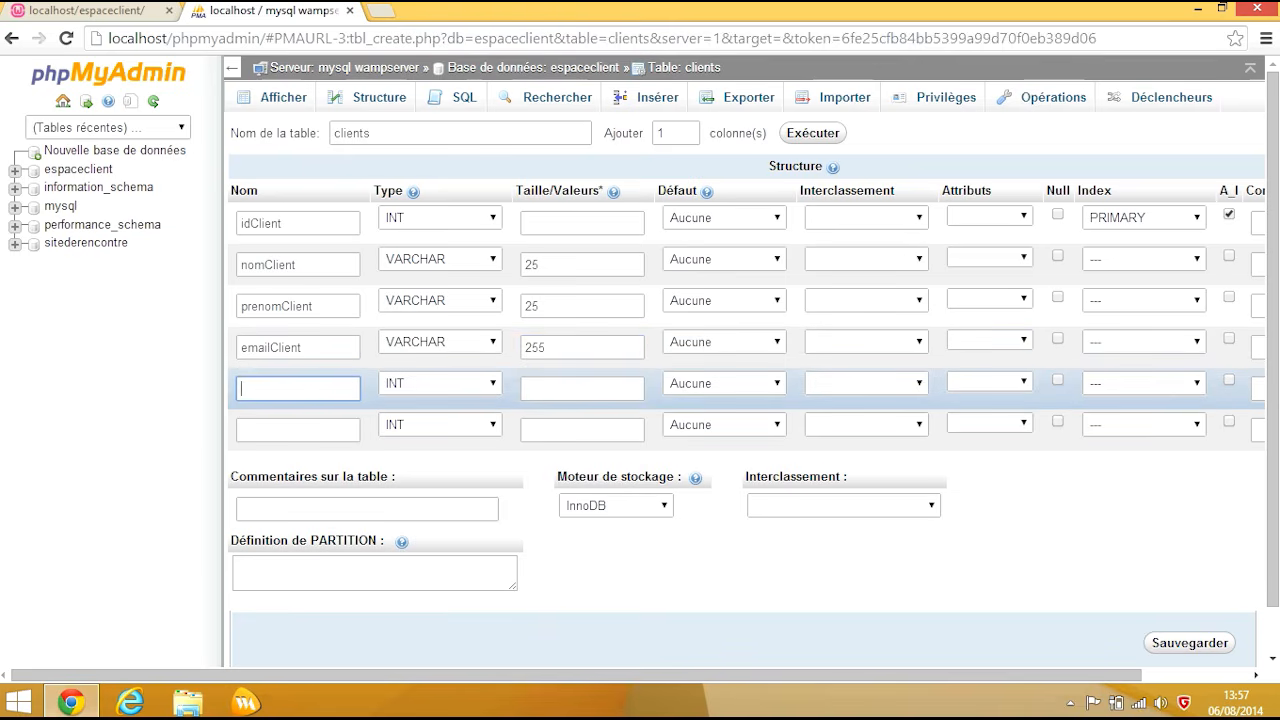
text(pseudi)
key(BackSpace)
text(o)
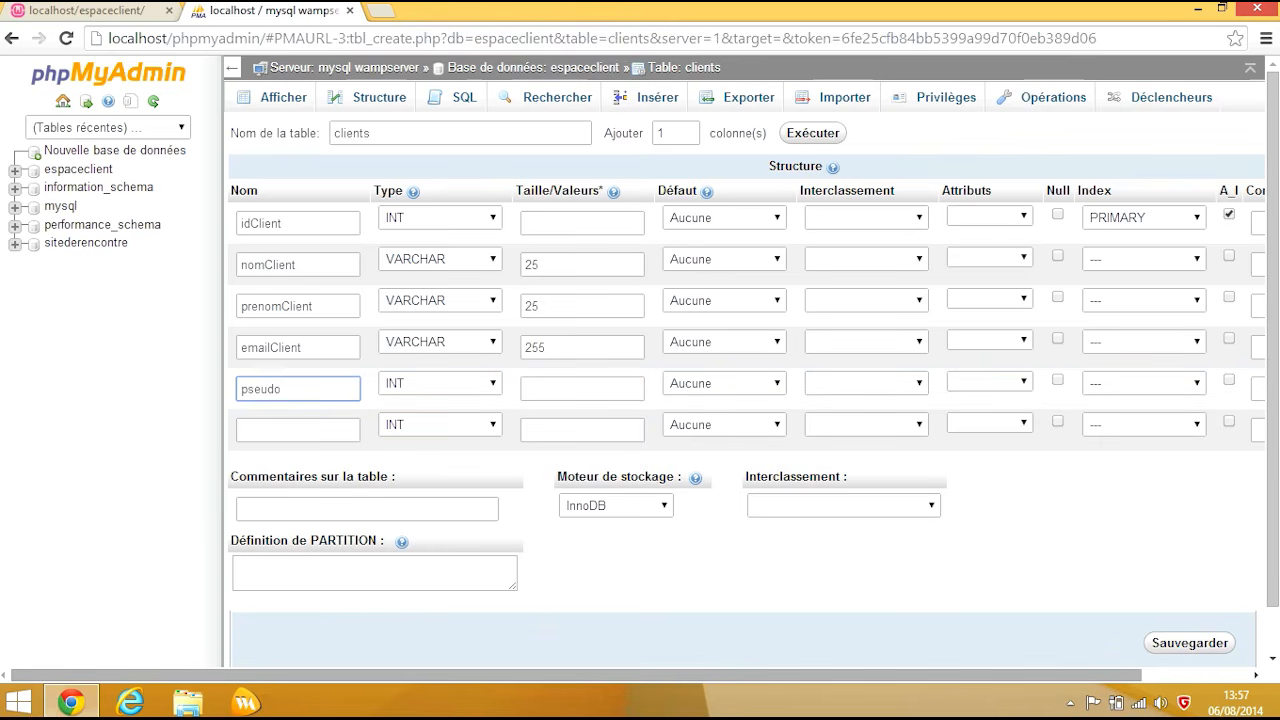
scroll(745, 400, right, 3)
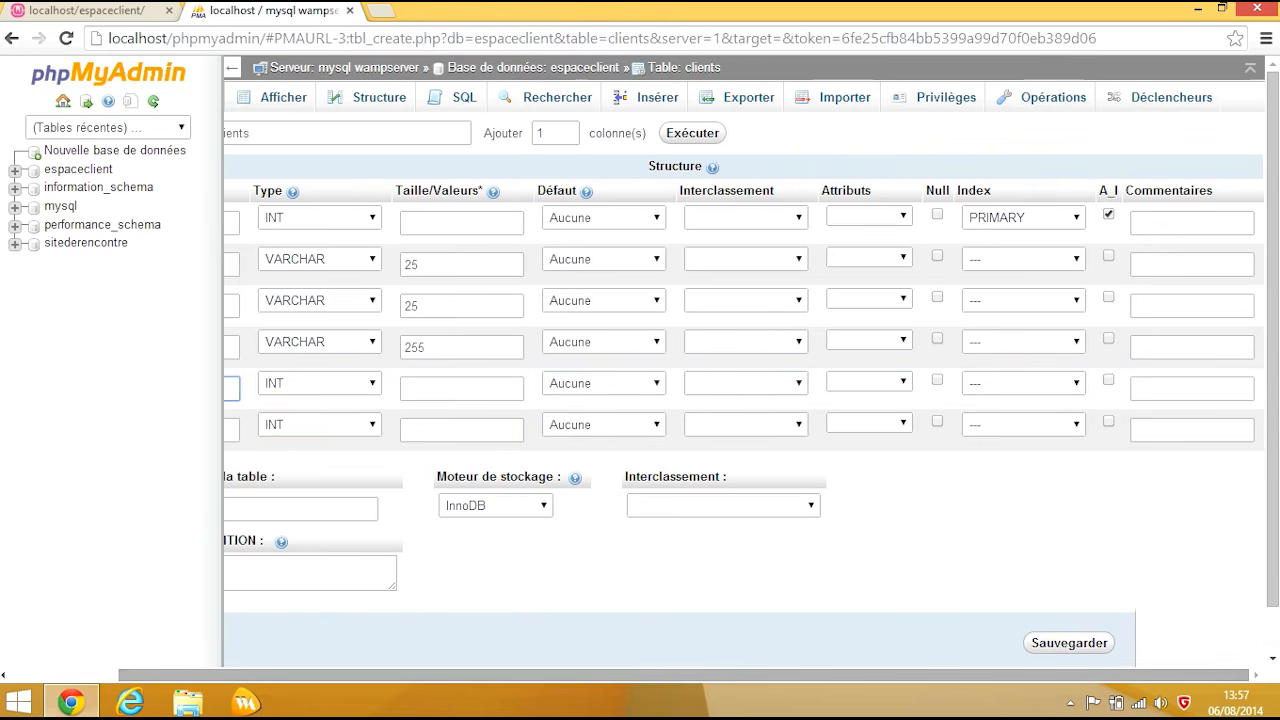
click(603, 424)
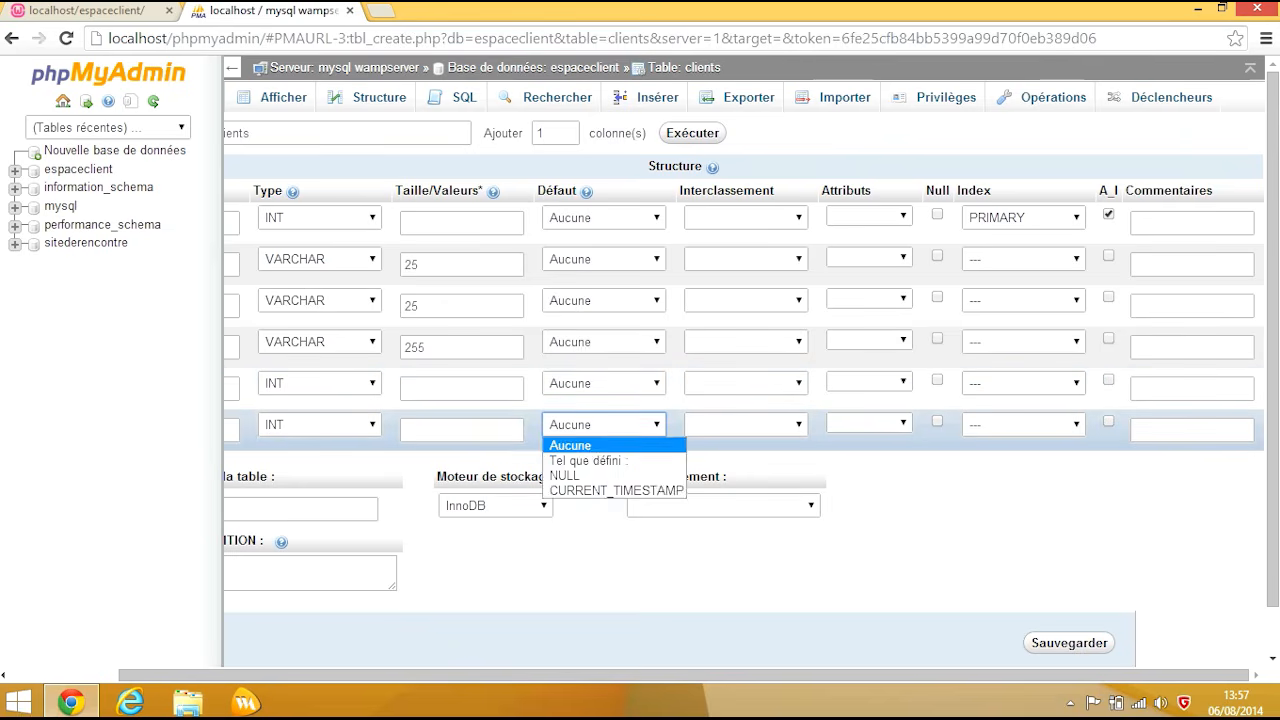
click(570, 445)
click(1022, 424)
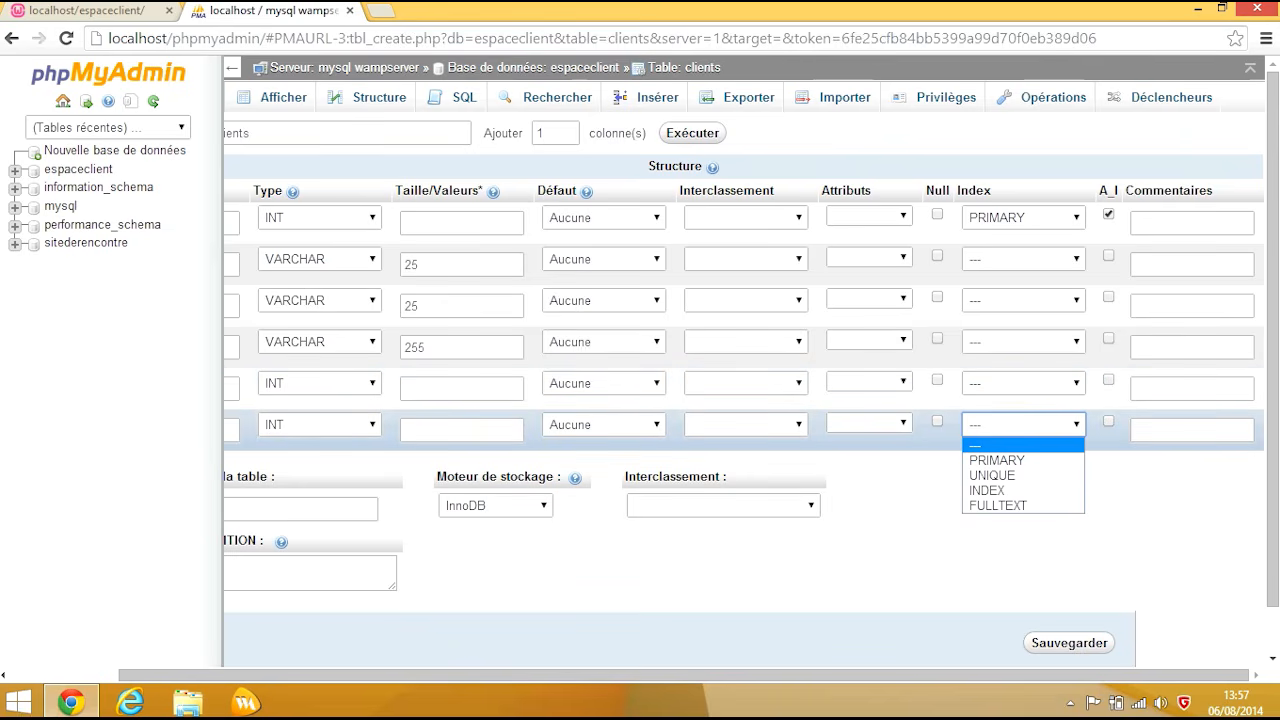
click(1022, 445)
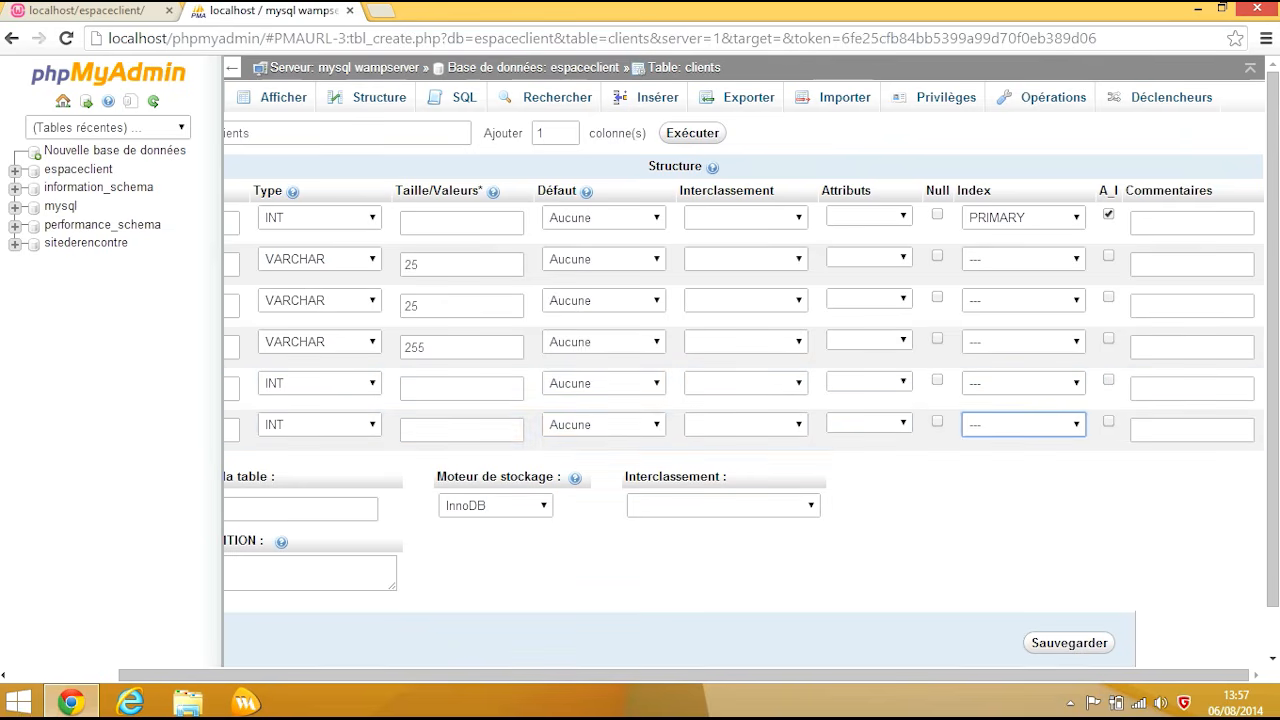
key(alt+Down)
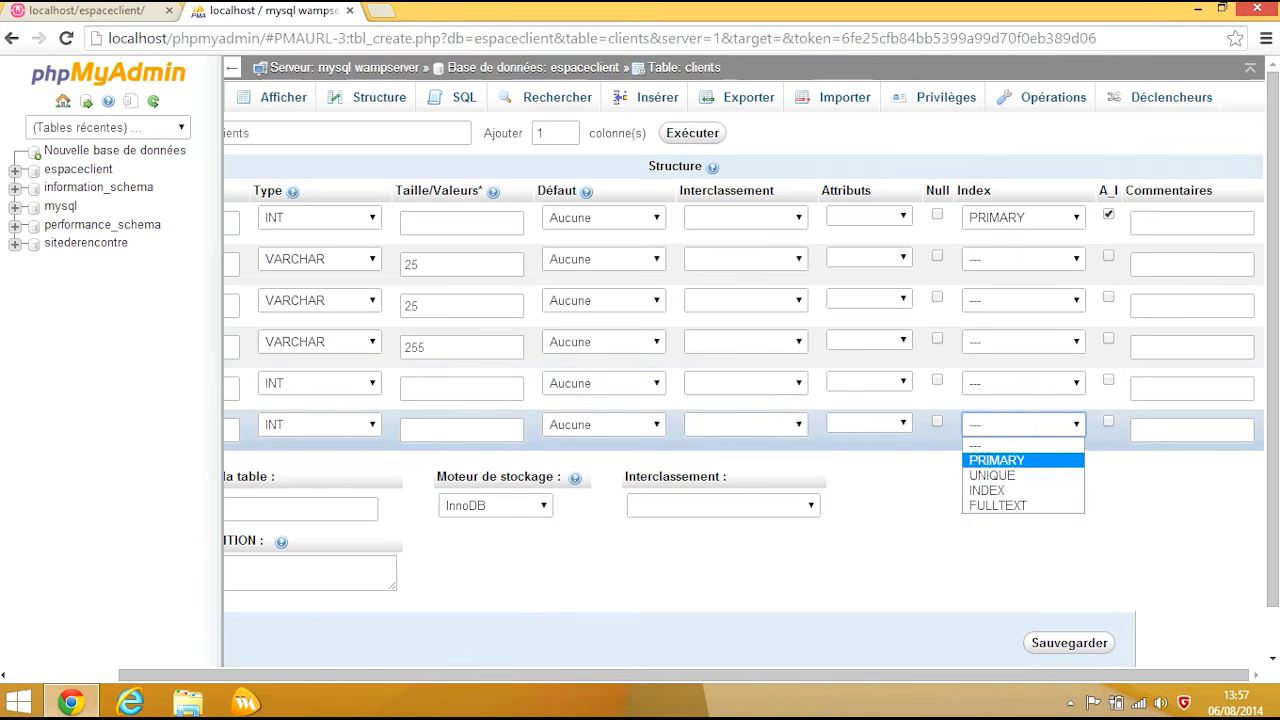
key(Return)
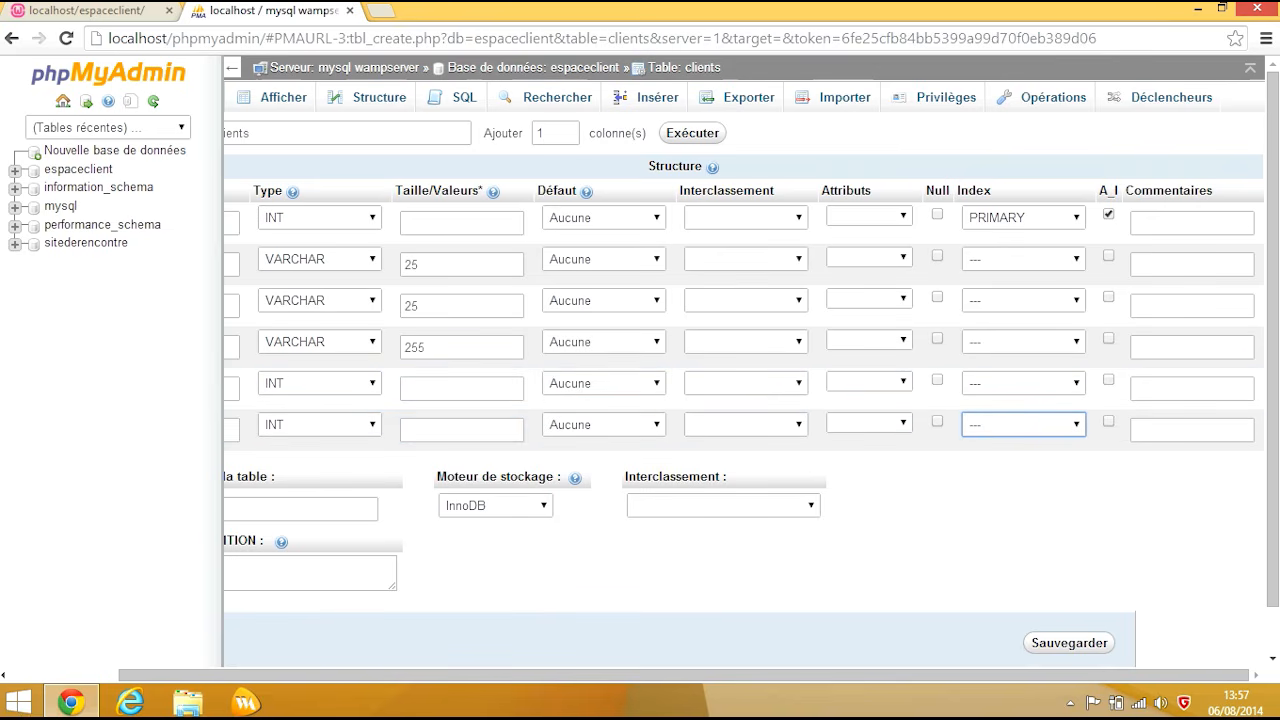
scroll(745, 305, left, 2)
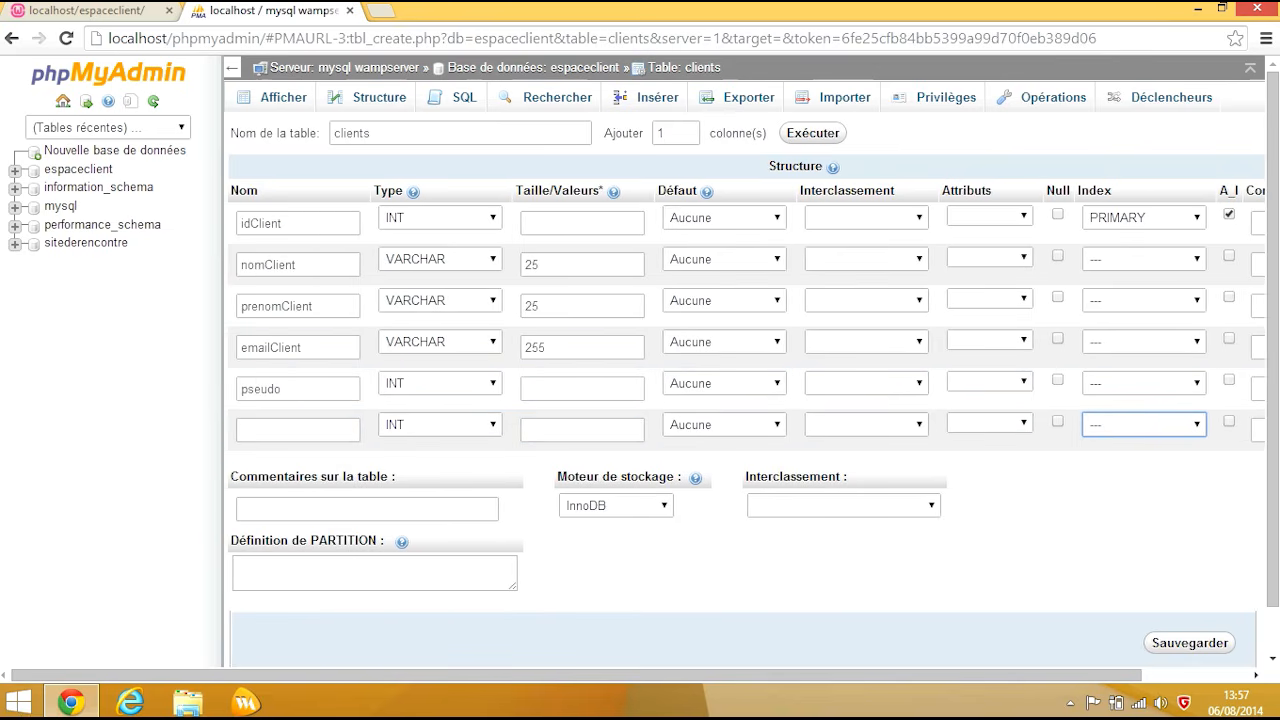
click(300, 389)
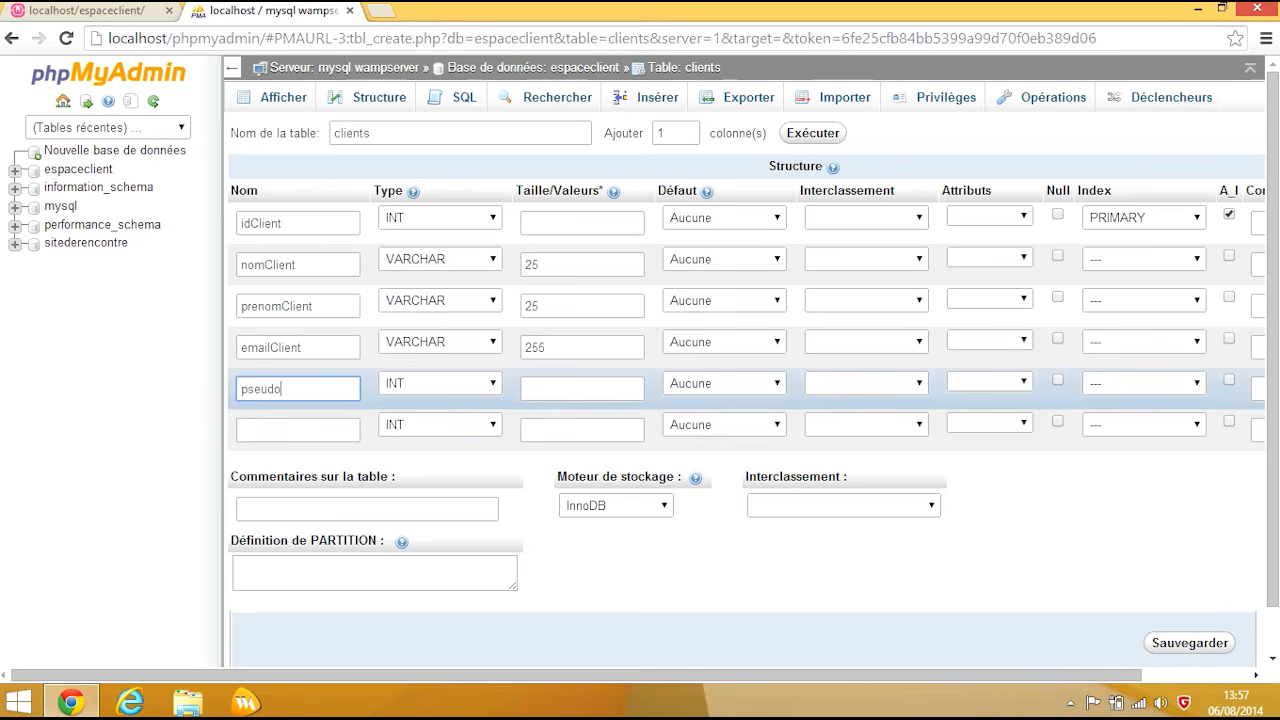
Step: Rename the fifth column to pseudoClient, VARCHAR with length 10
text(Client)
key(Tab)
key(Down)
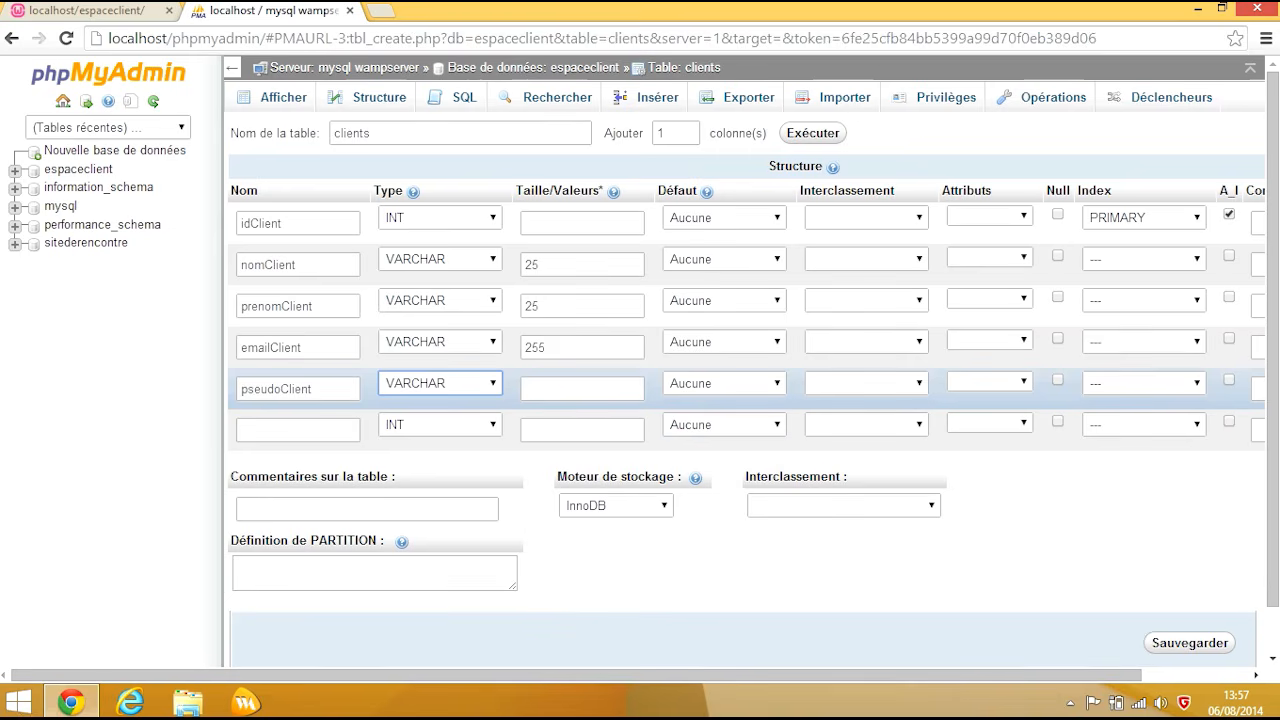
key(Tab)
text(10)
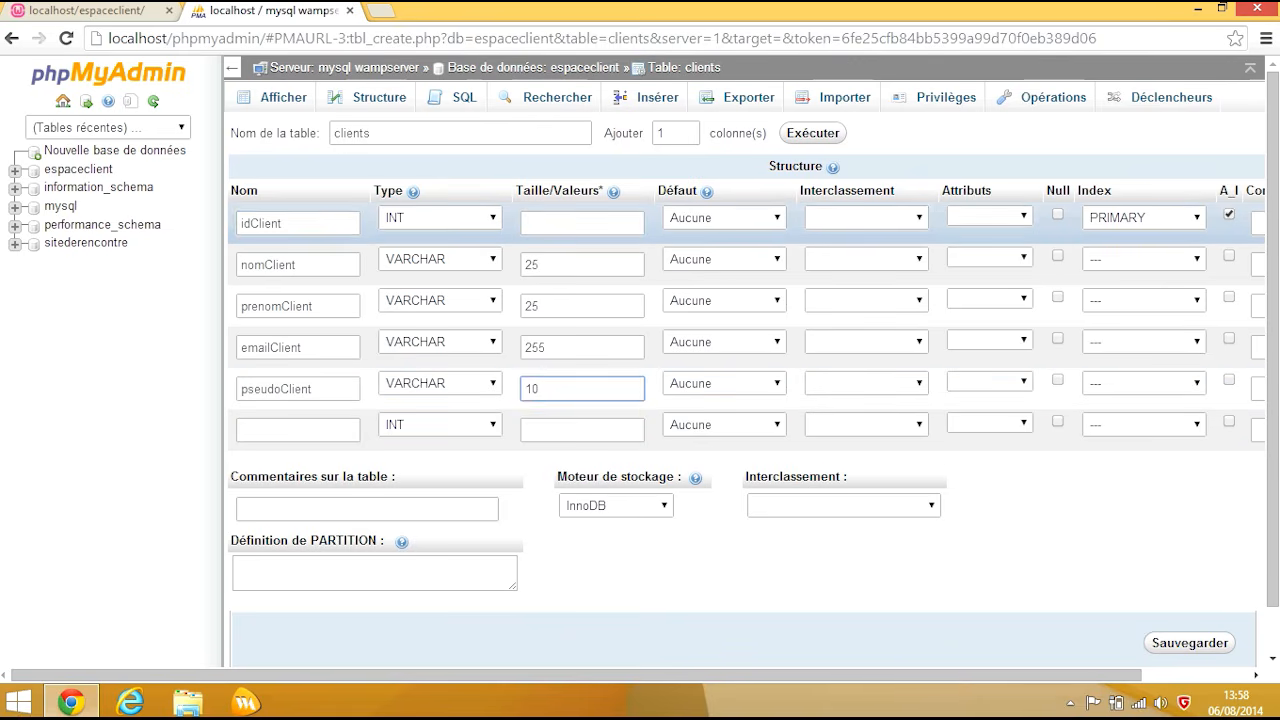
Step: Define the last column as passwordClient with type TEXT
click(308, 224)
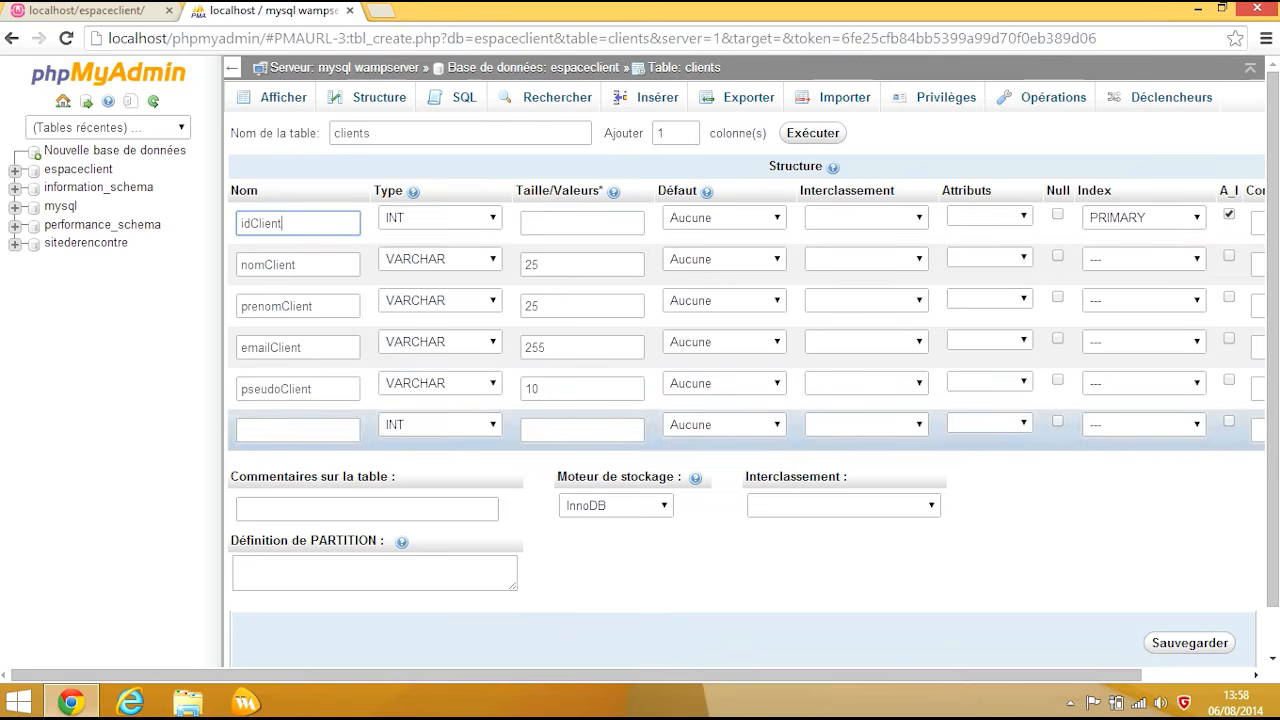
click(290, 429)
text(pa)
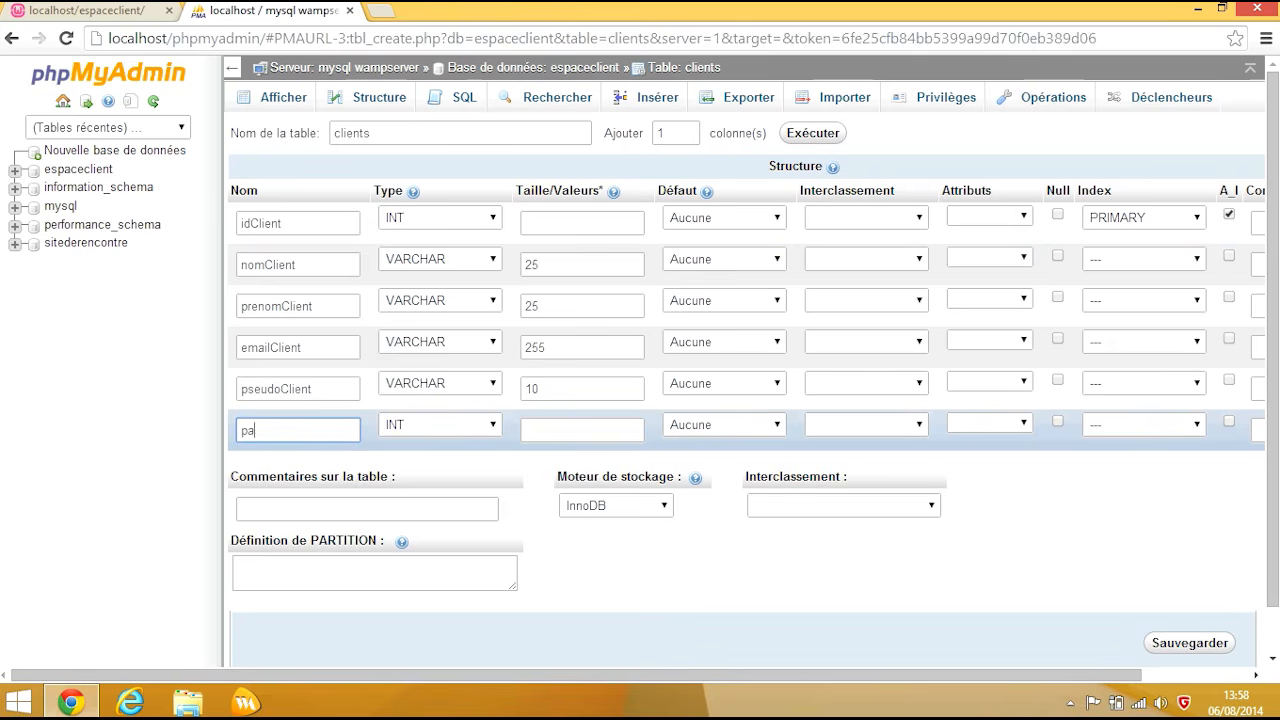
text(sswordClient)
key(Tab)
key(v)
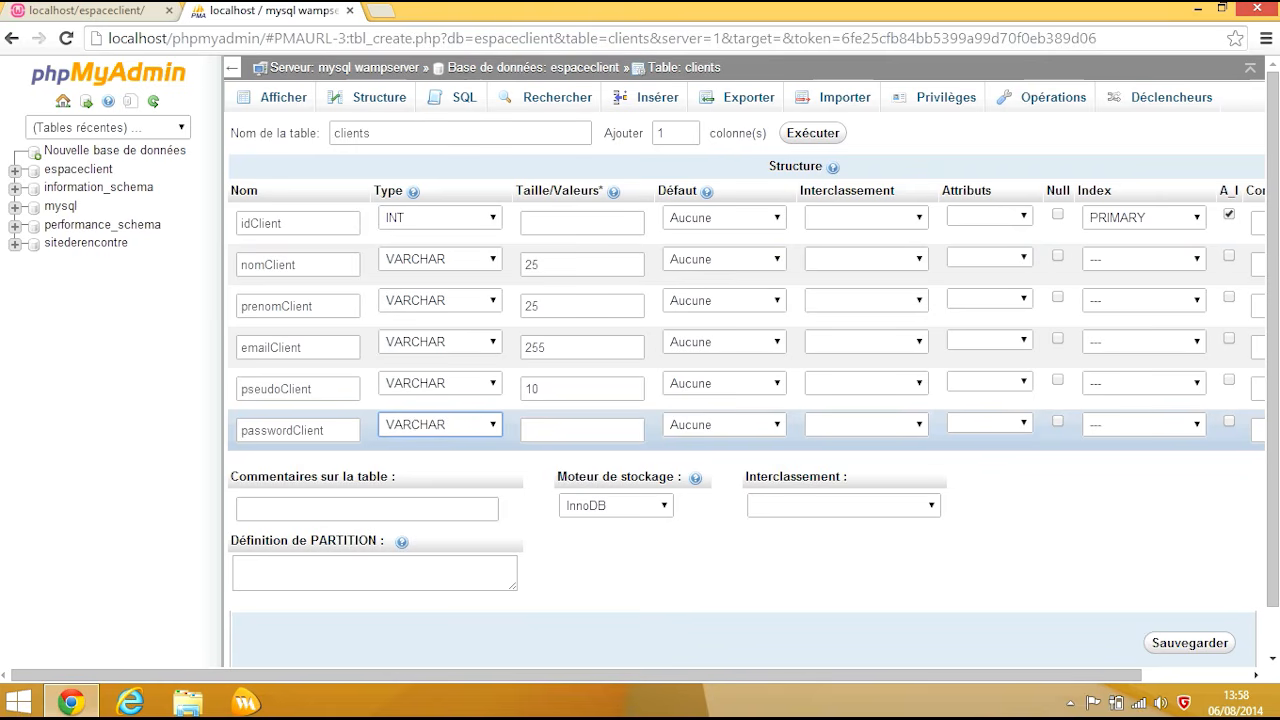
key(t)
Step: Save the clients table, then return to the Bases de données overview listing all databases
click(1189, 643)
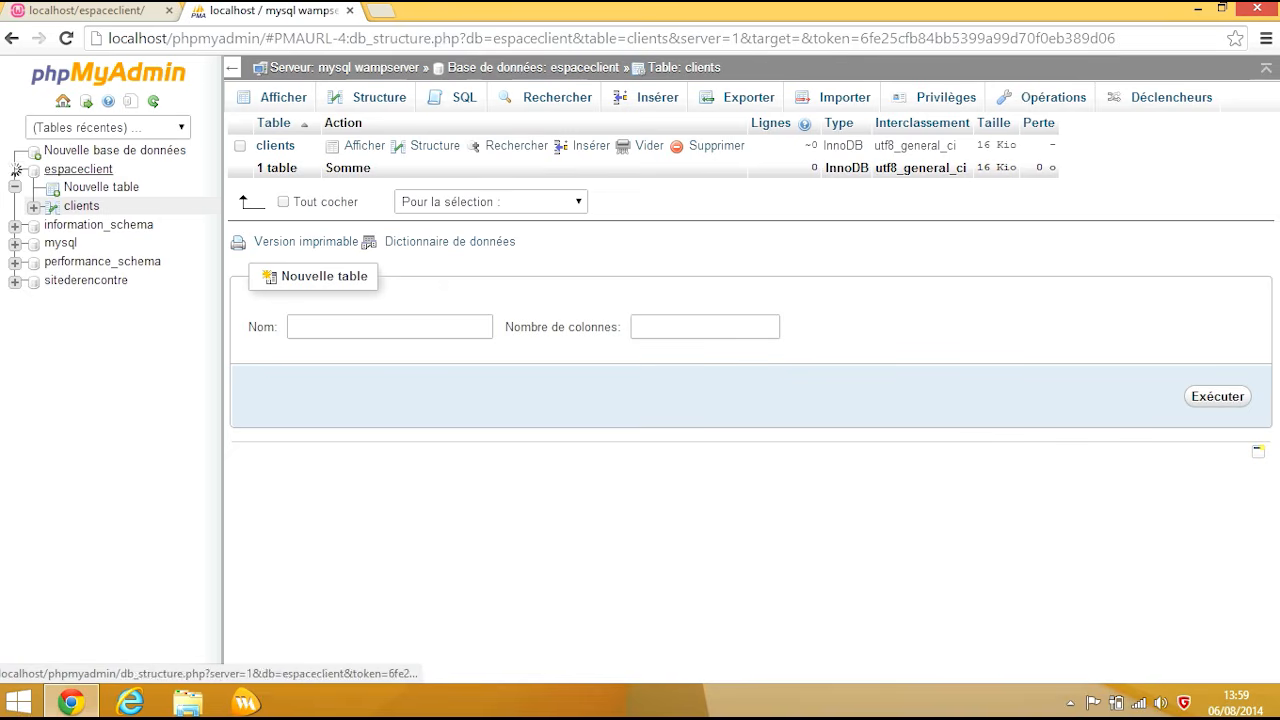
click(16, 169)
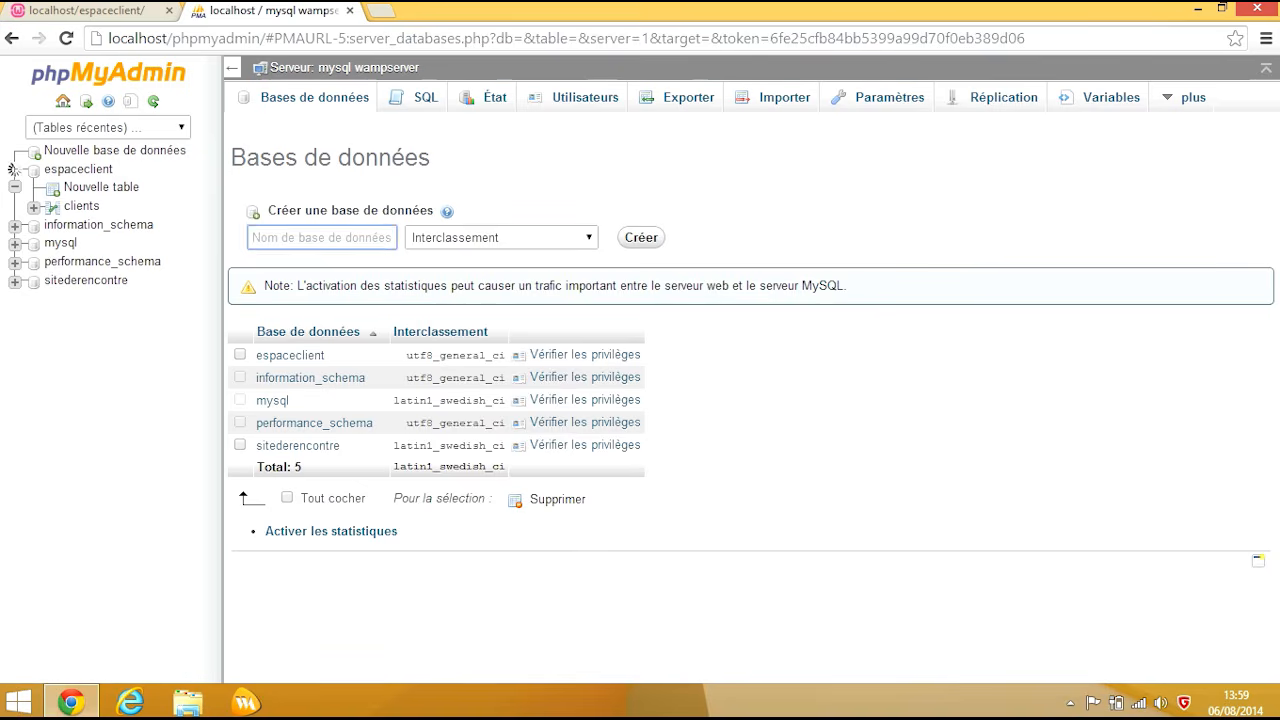
Step: Set the new-database Interclassement dropdown to utf16_polish_ci
click(502, 238)
text(utf16_bin)
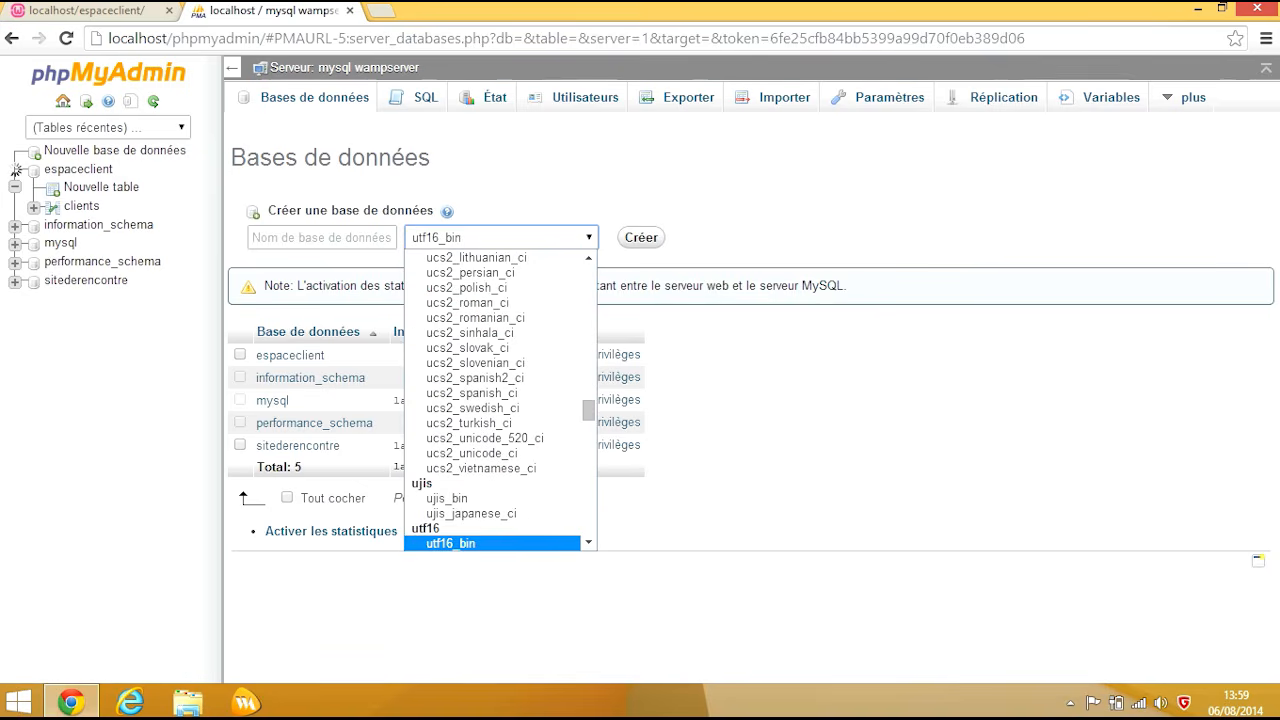
key(Down)
key(Down)
key(Down)
key(Down)
key(Down)
key(Down)
key(Down)
key(Down)
key(Down)
key(Down)
key(Down)
key(Down)
key(Down)
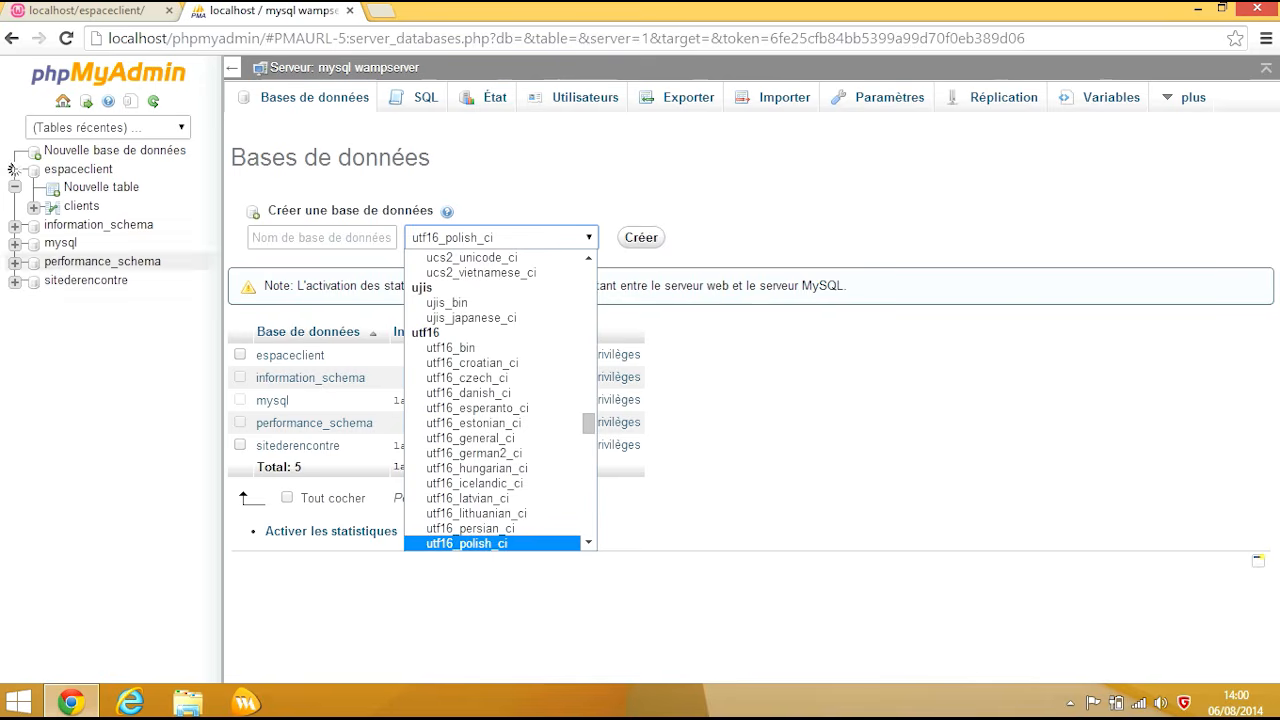
key(Return)
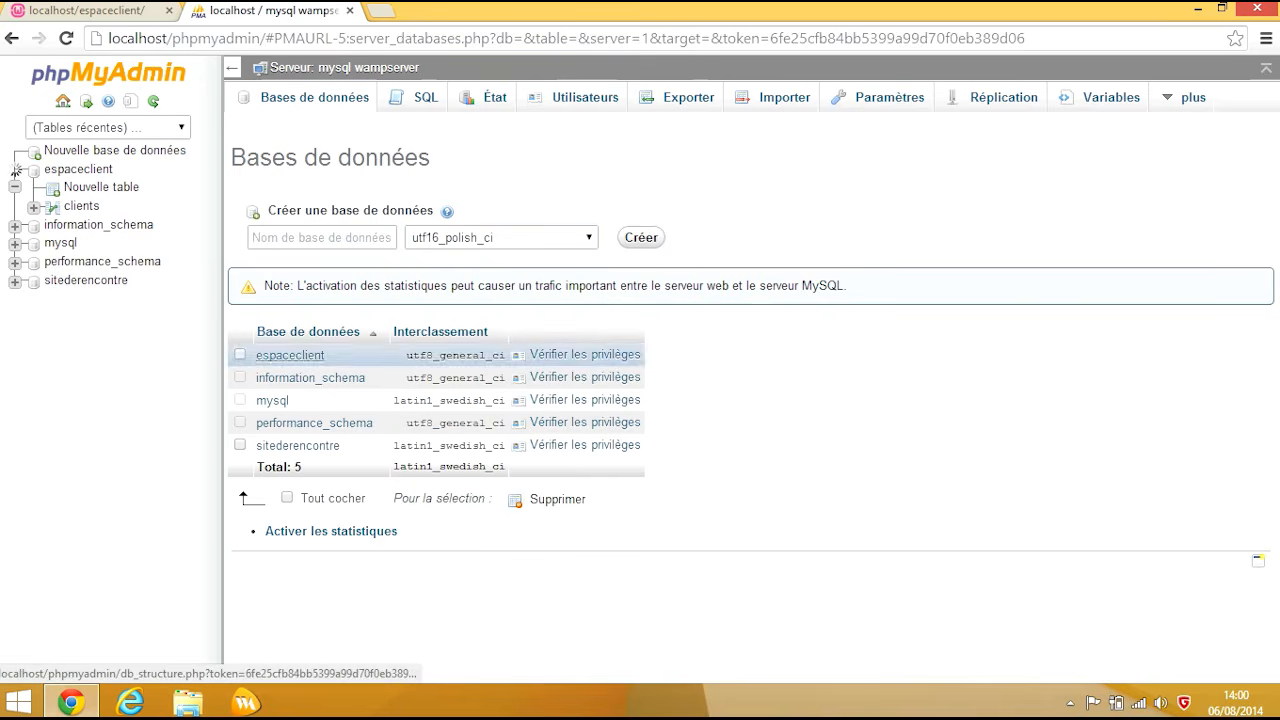